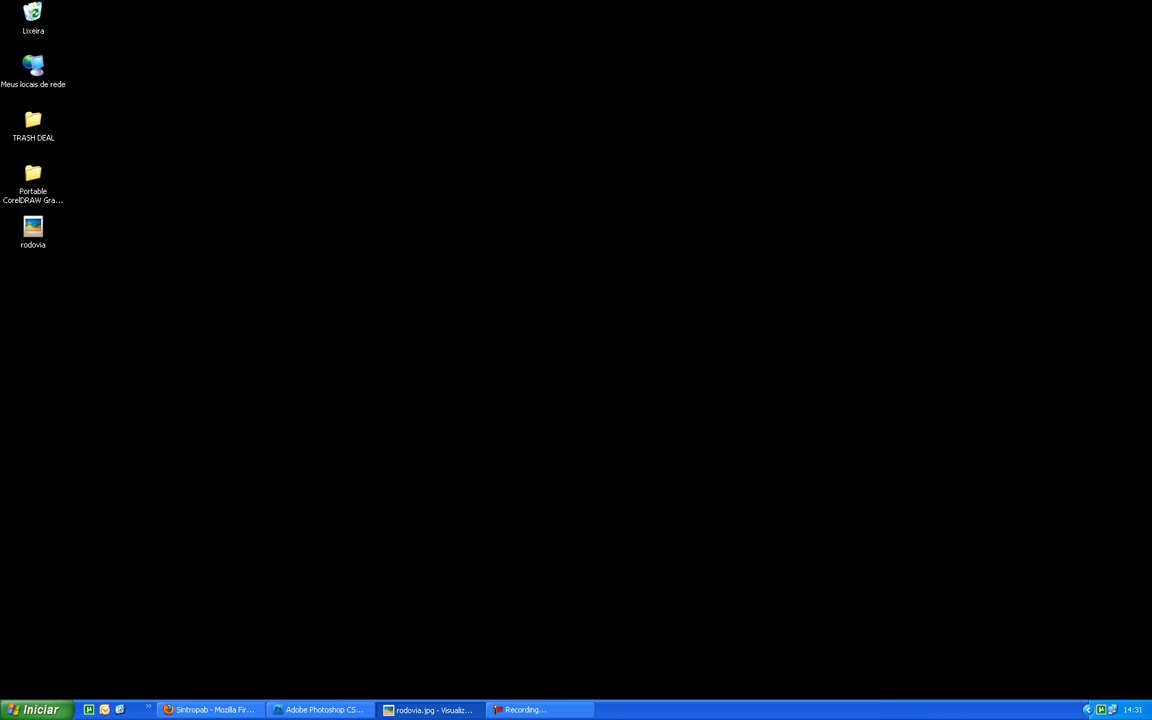
# Step: Measure the aerial image in the Coohapb article on the Sintropab home page in Firefox with MeasureIt
pyautogui.click(210, 709)
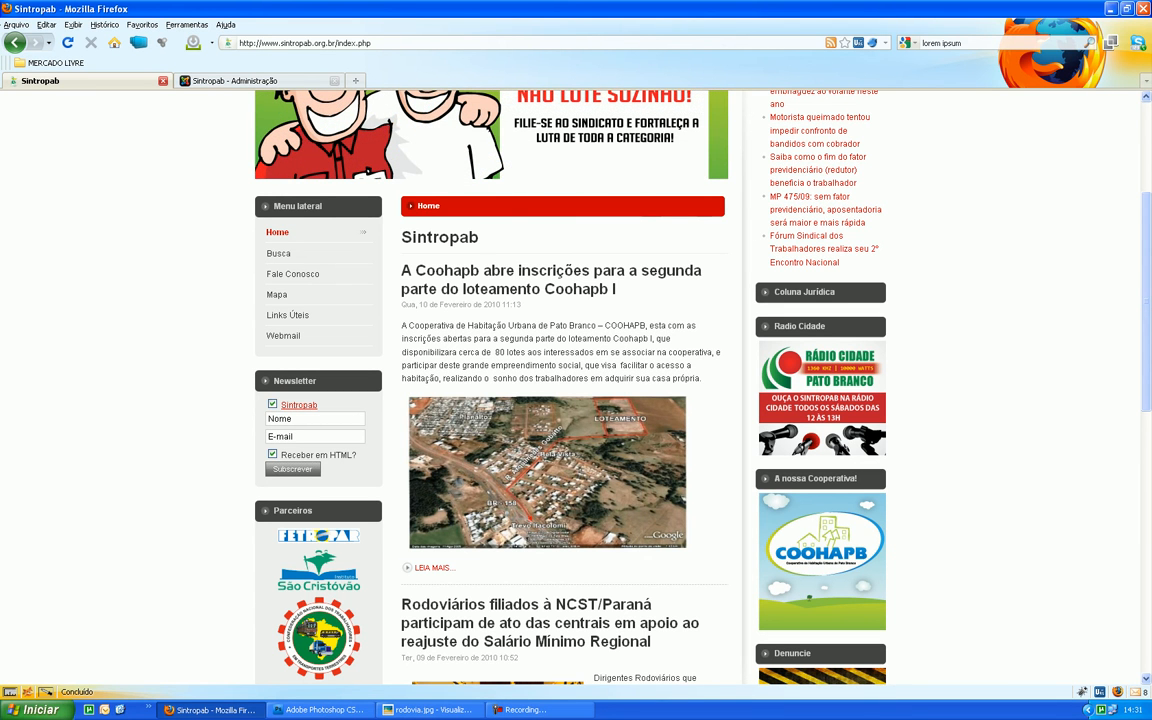
pyautogui.scroll(-3, 570, 400)
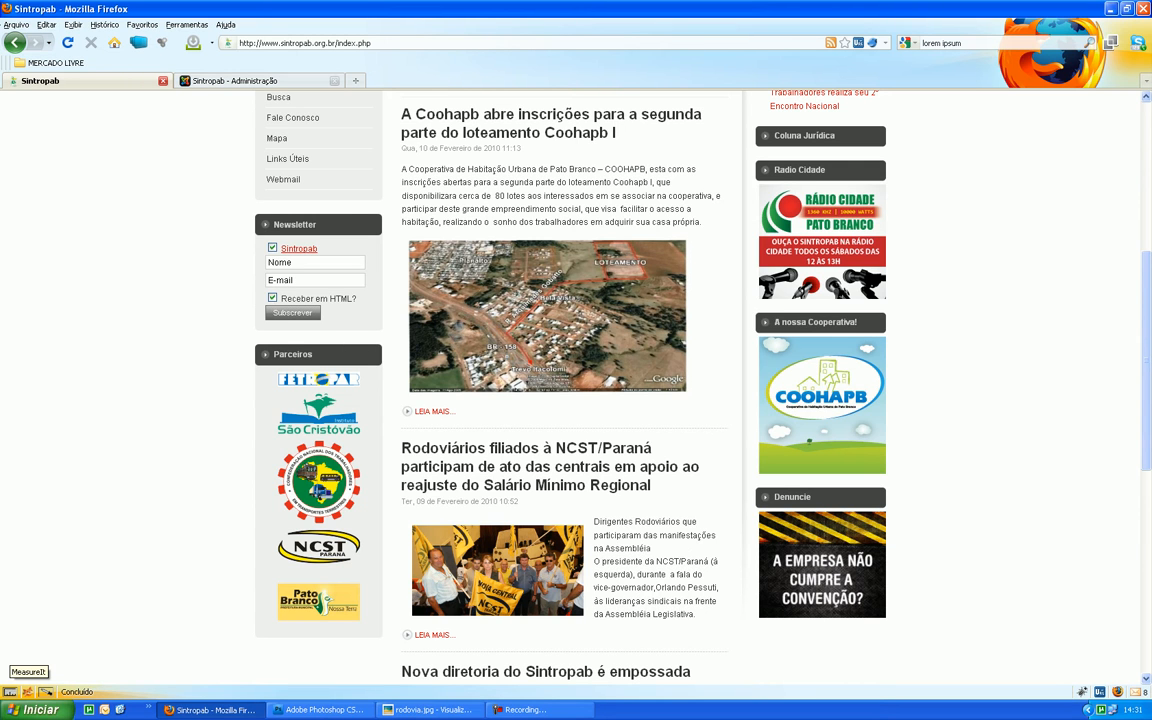
pyautogui.click(10, 691)
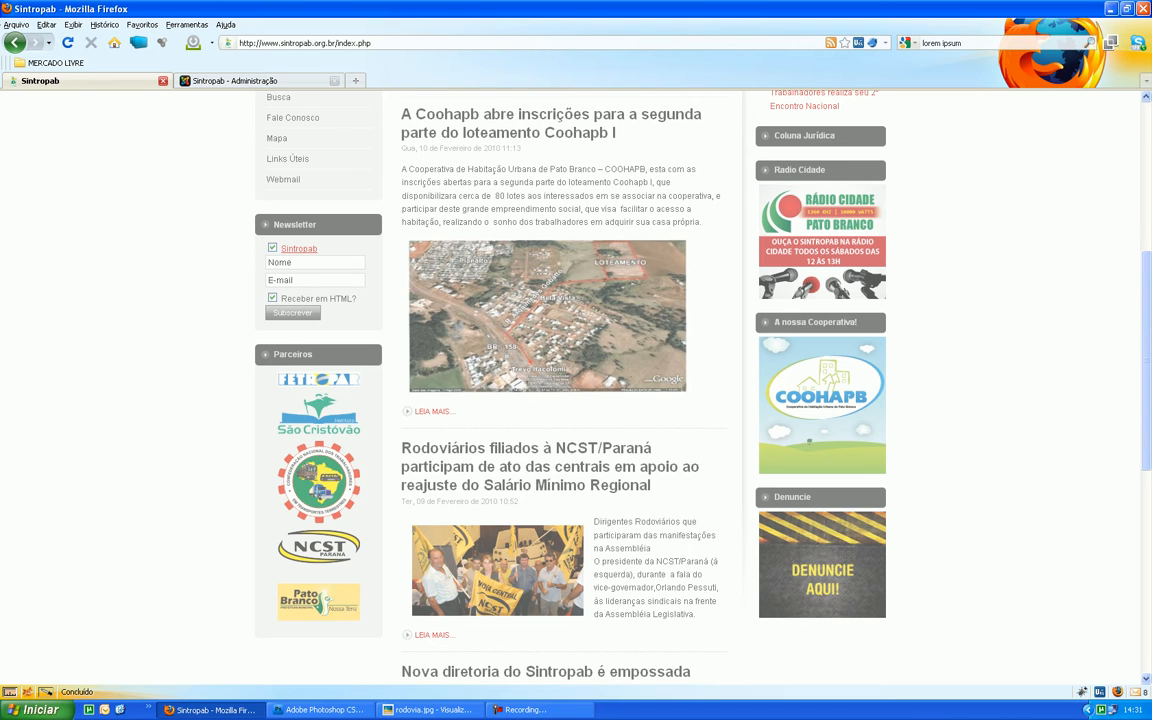
pyautogui.moveTo(409, 241); pyautogui.dragTo(685, 392)
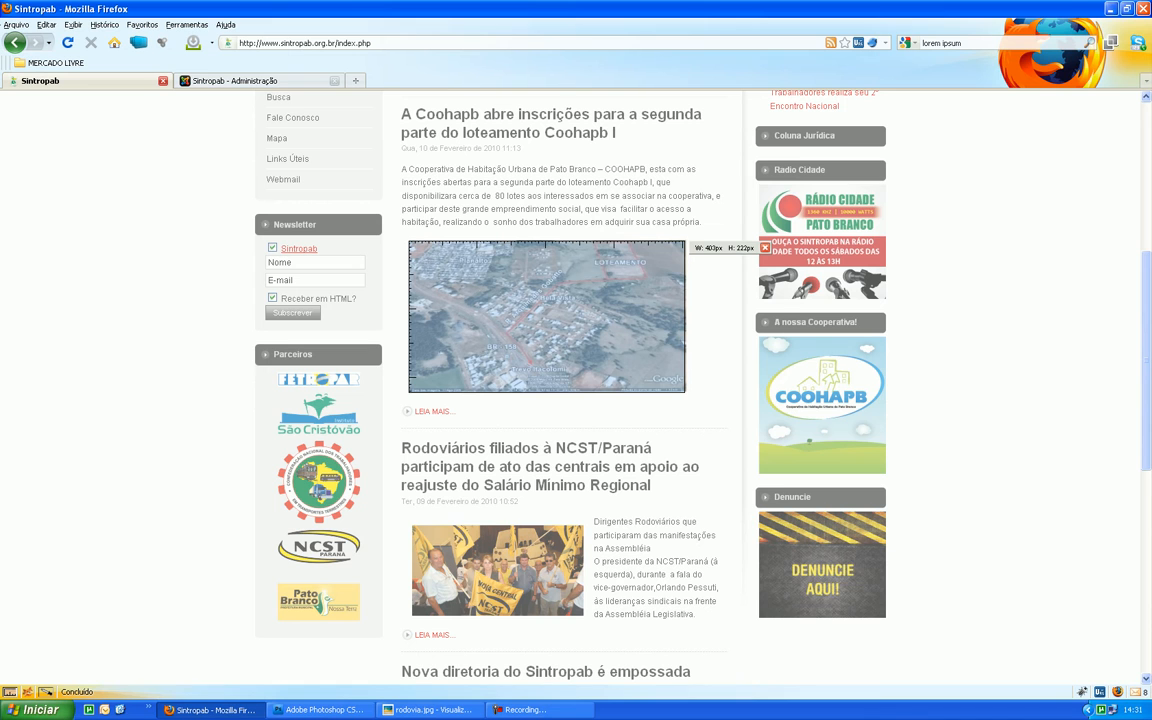
pyautogui.doubleClick(711, 248)
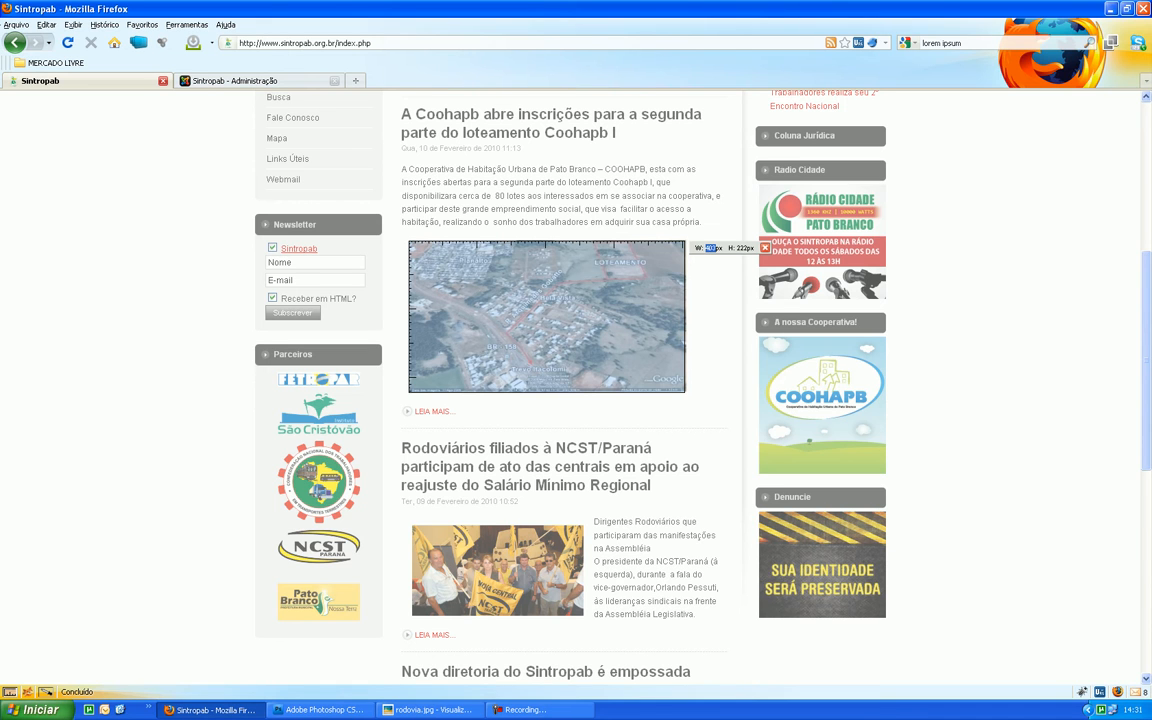
pyautogui.doubleClick(742, 248)
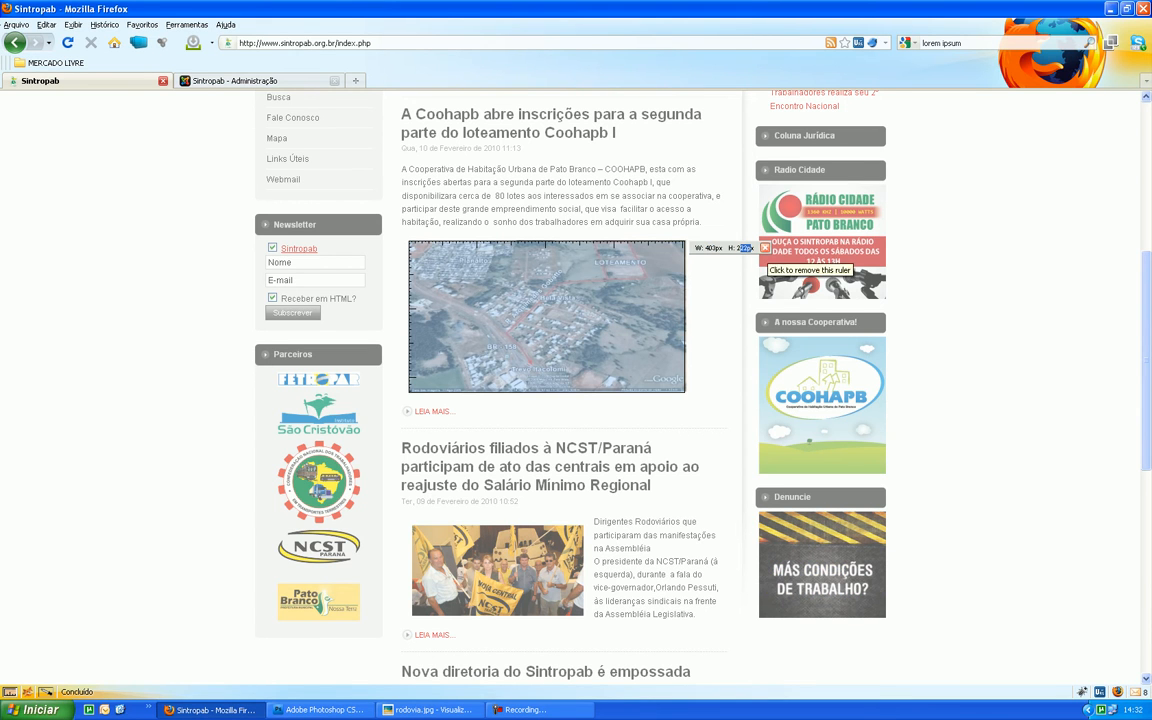
pyautogui.click(765, 247)
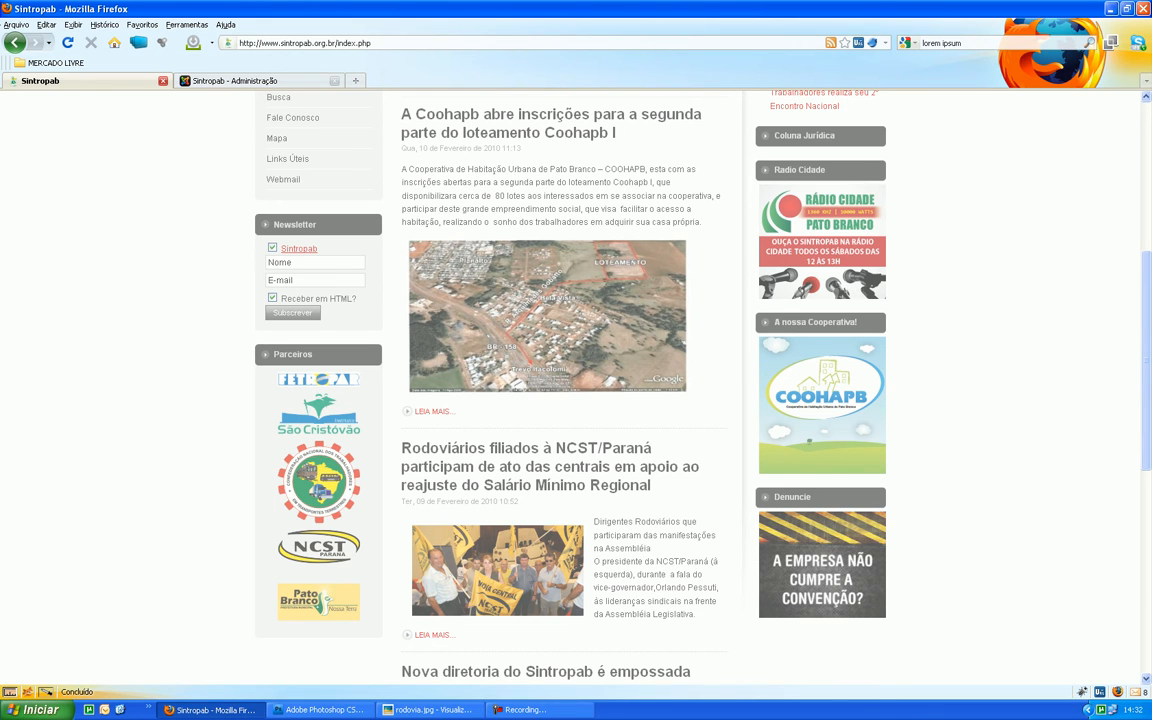
# Step: Measure the photo beside the Rodoviários article and return to the desktop
pyautogui.moveTo(410, 524); pyautogui.dragTo(583, 616)
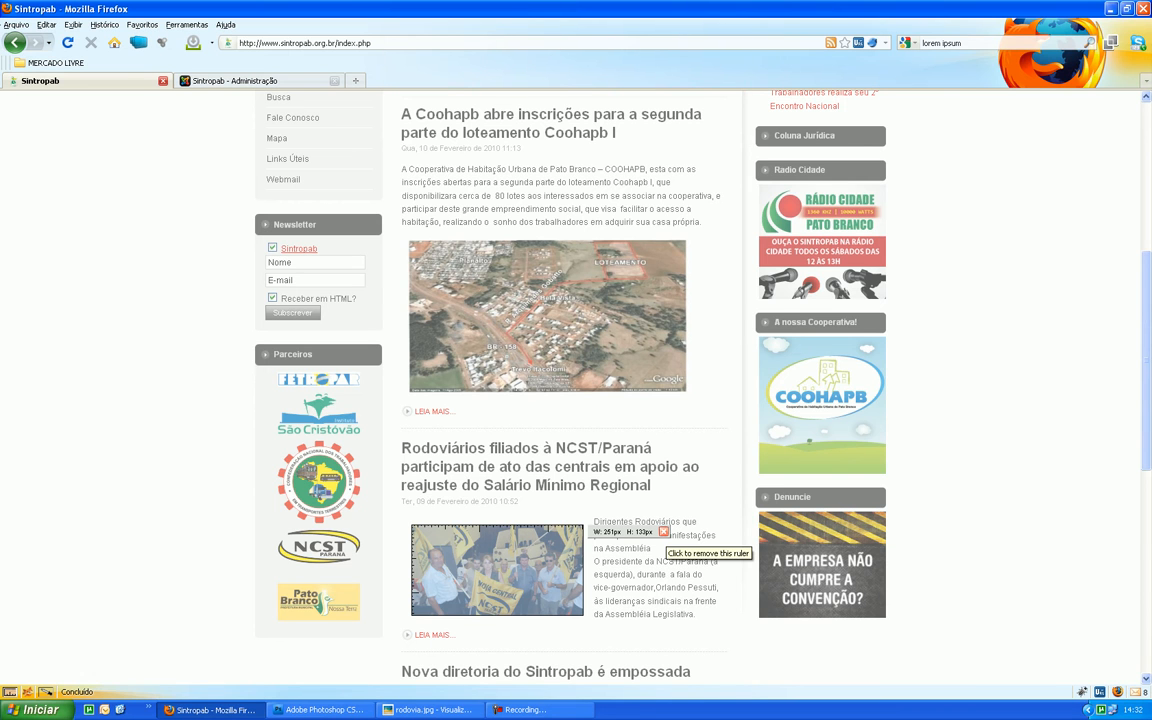
pyautogui.click(663, 531)
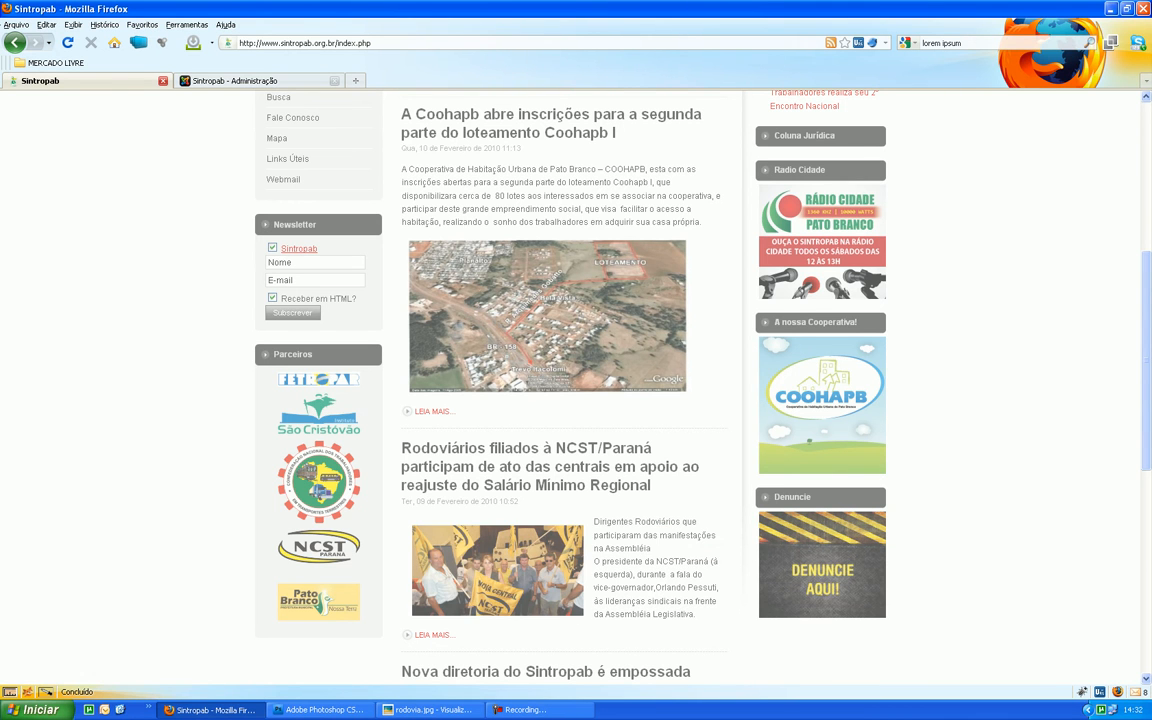
pyautogui.click(210, 709)
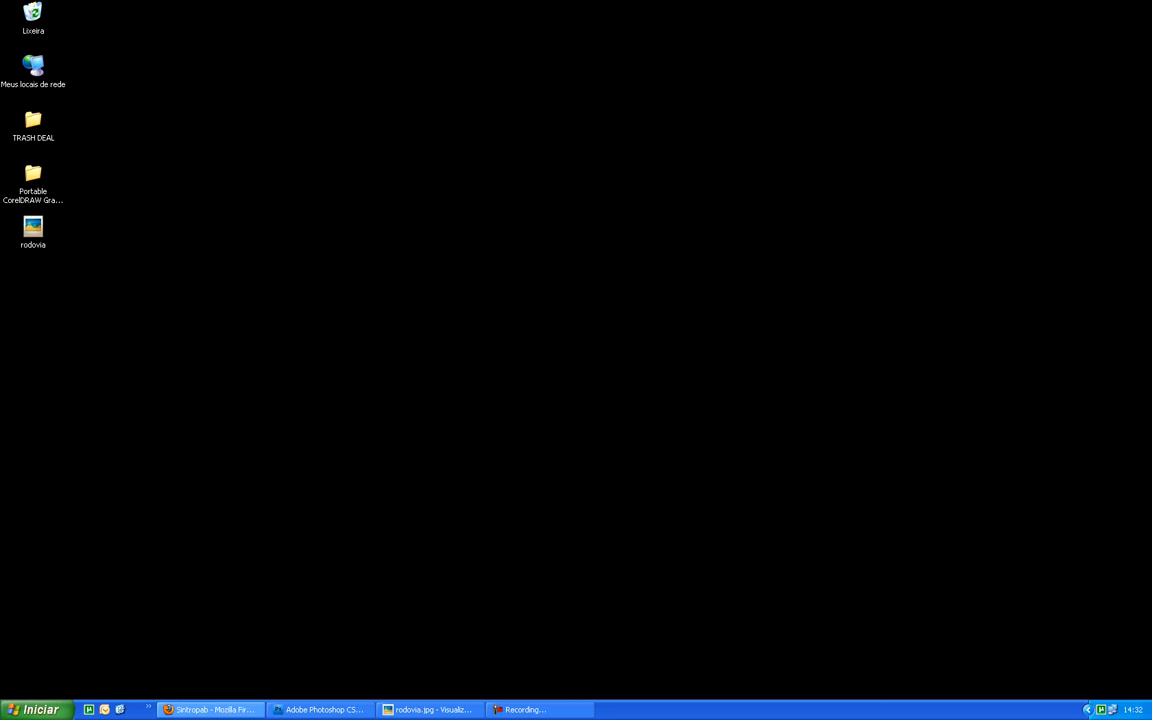
# Step: View the rodovia photo from the desktop at full size and look back at the Sintropab home page
pyautogui.click(33, 228)
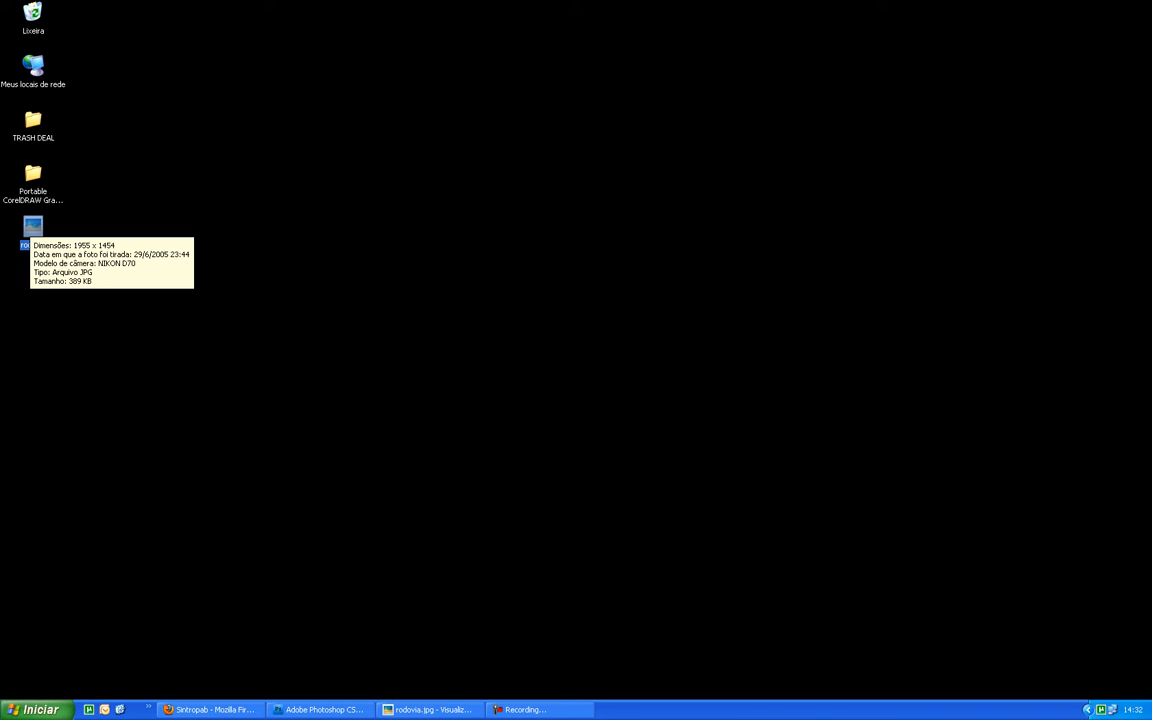
pyautogui.doubleClick(31, 226)
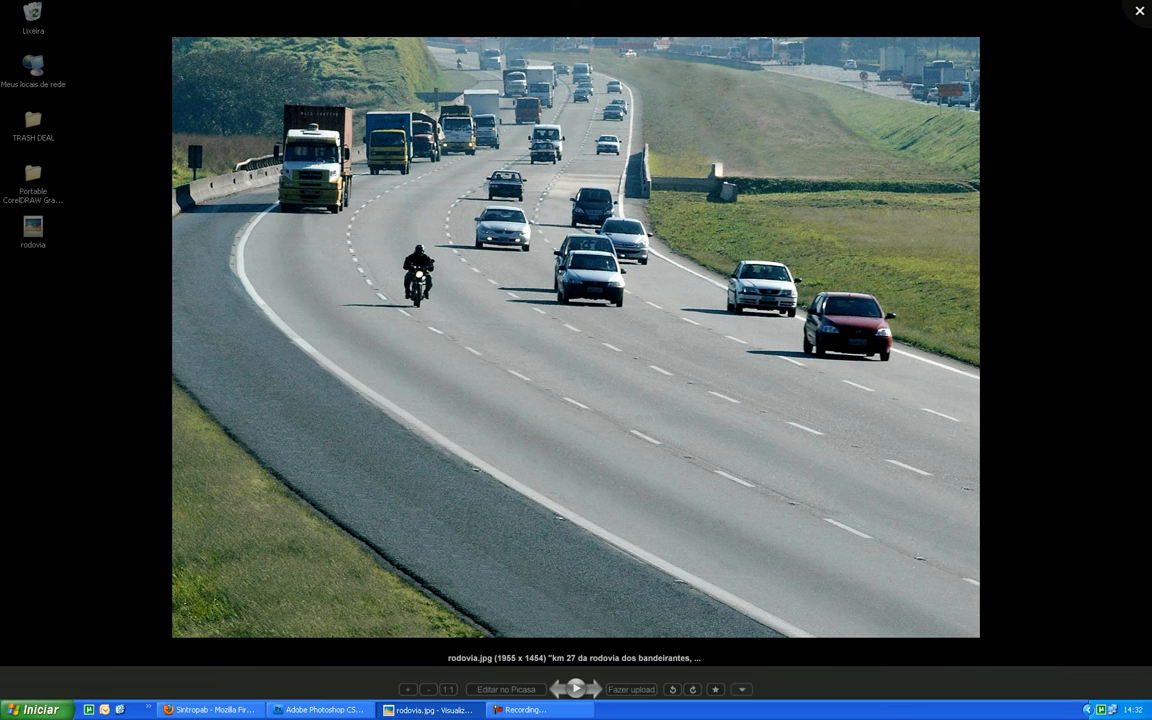
pyautogui.press('Escape')
pyautogui.click(33, 228)
pyautogui.click(110, 260)
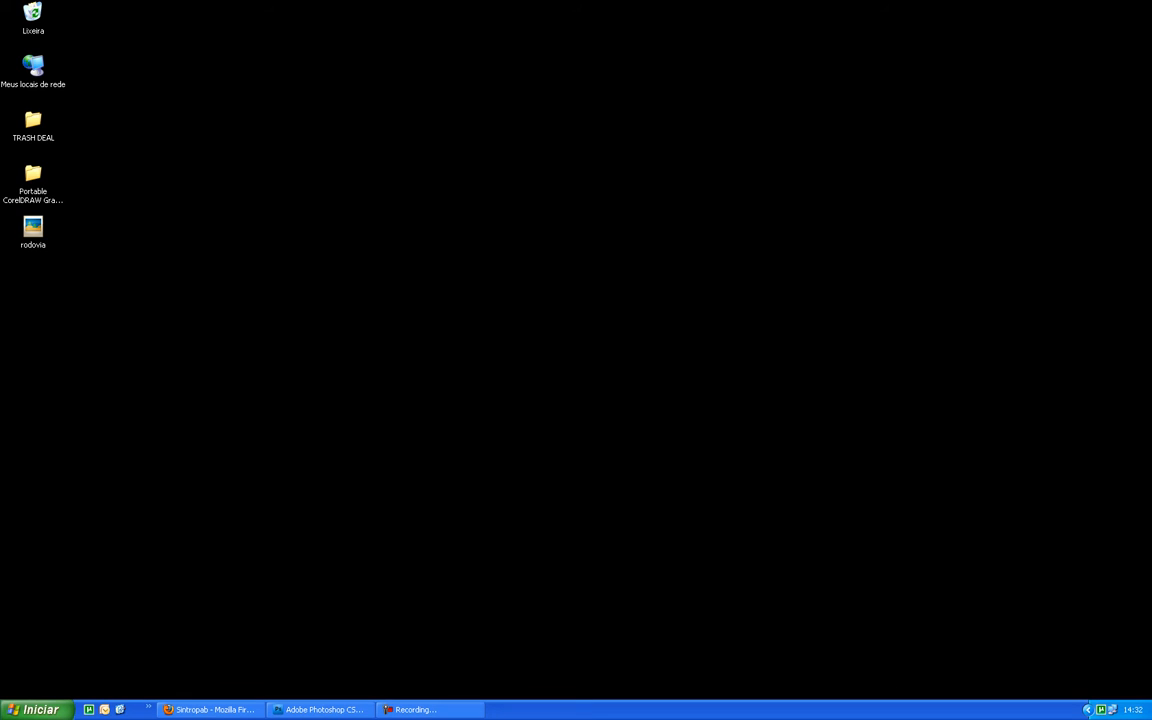
pyautogui.click(210, 709)
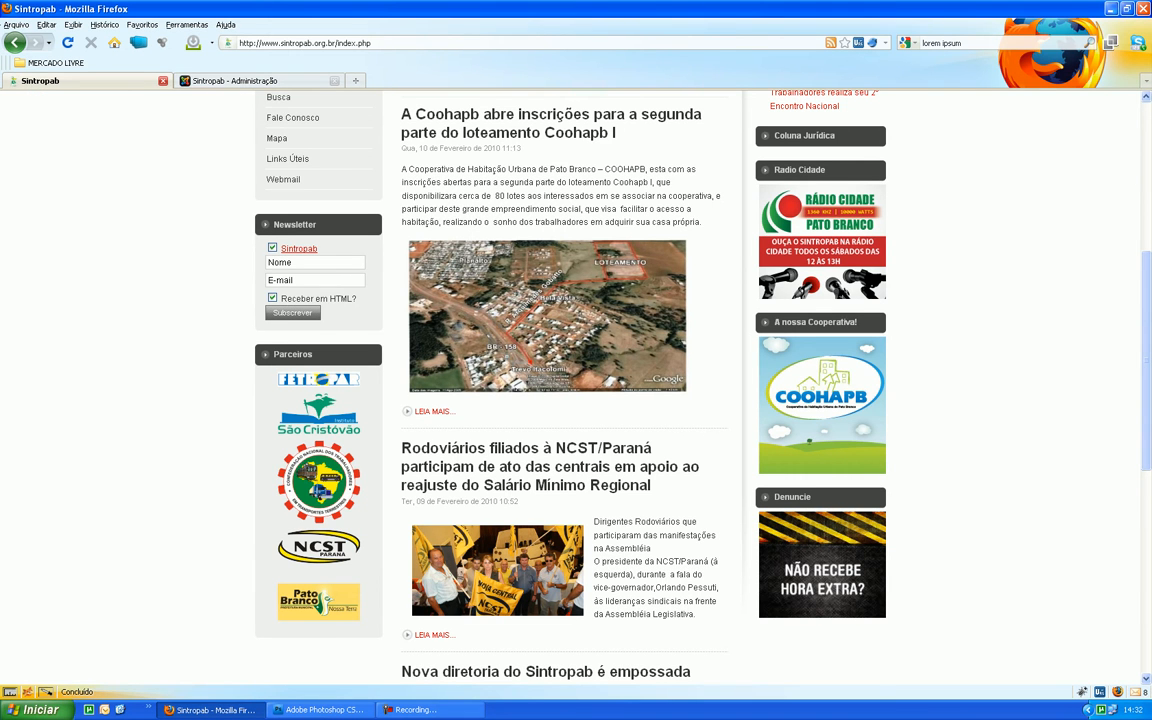
pyautogui.click(1111, 9)
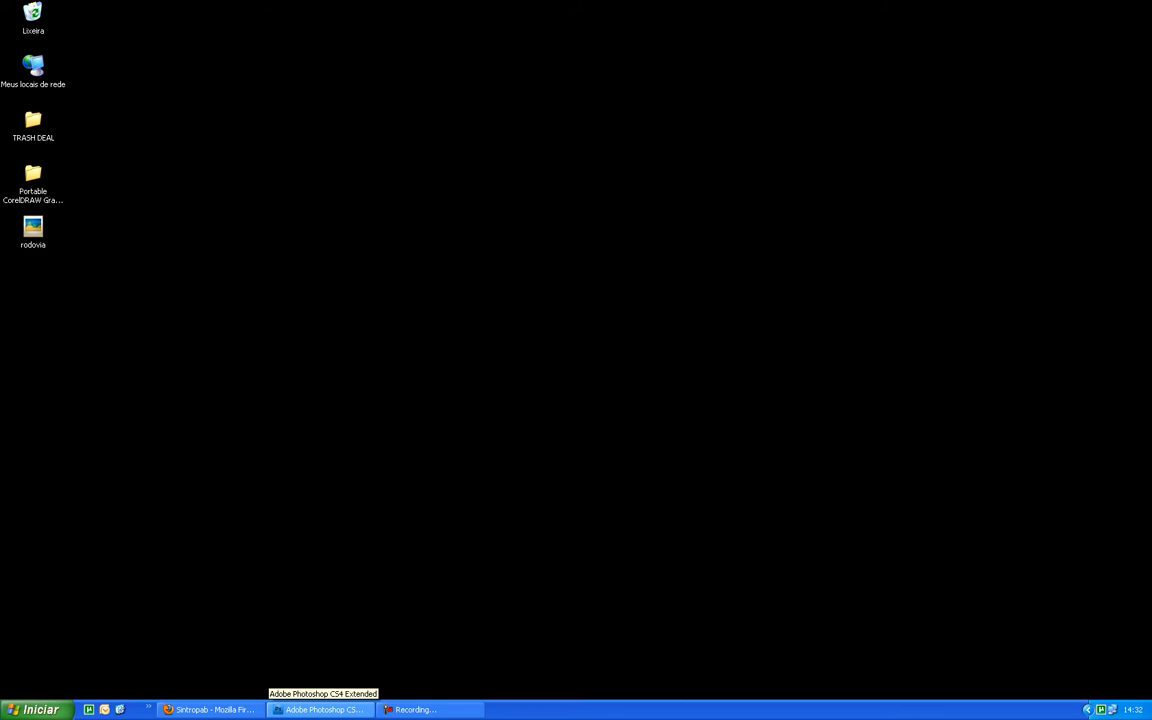
# Step: Switch to Photoshop and open the rodovia image from the desktop
pyautogui.click(320, 709)
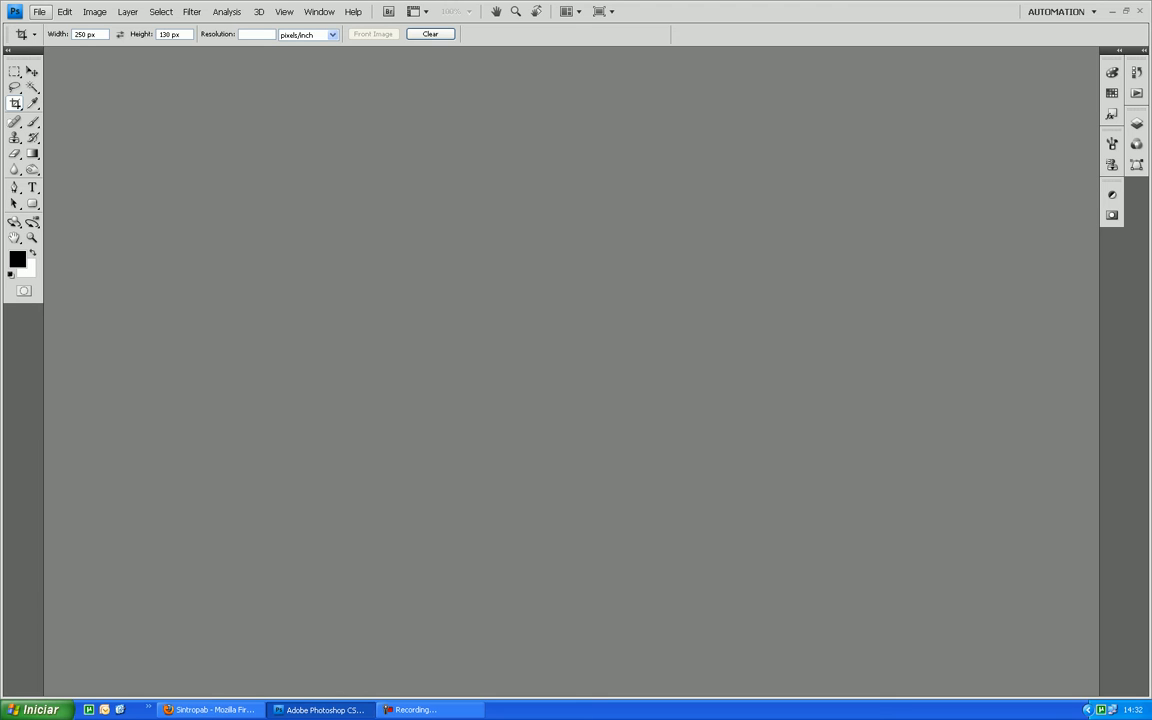
pyautogui.click(39, 11)
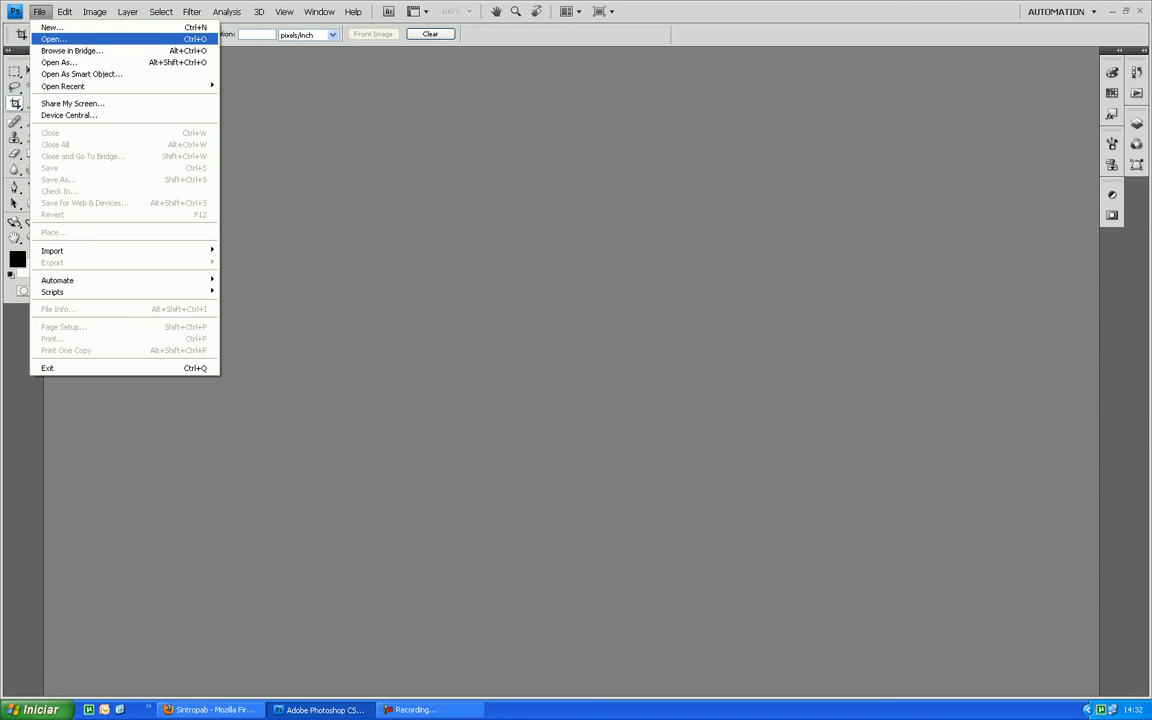
pyautogui.click(52, 39)
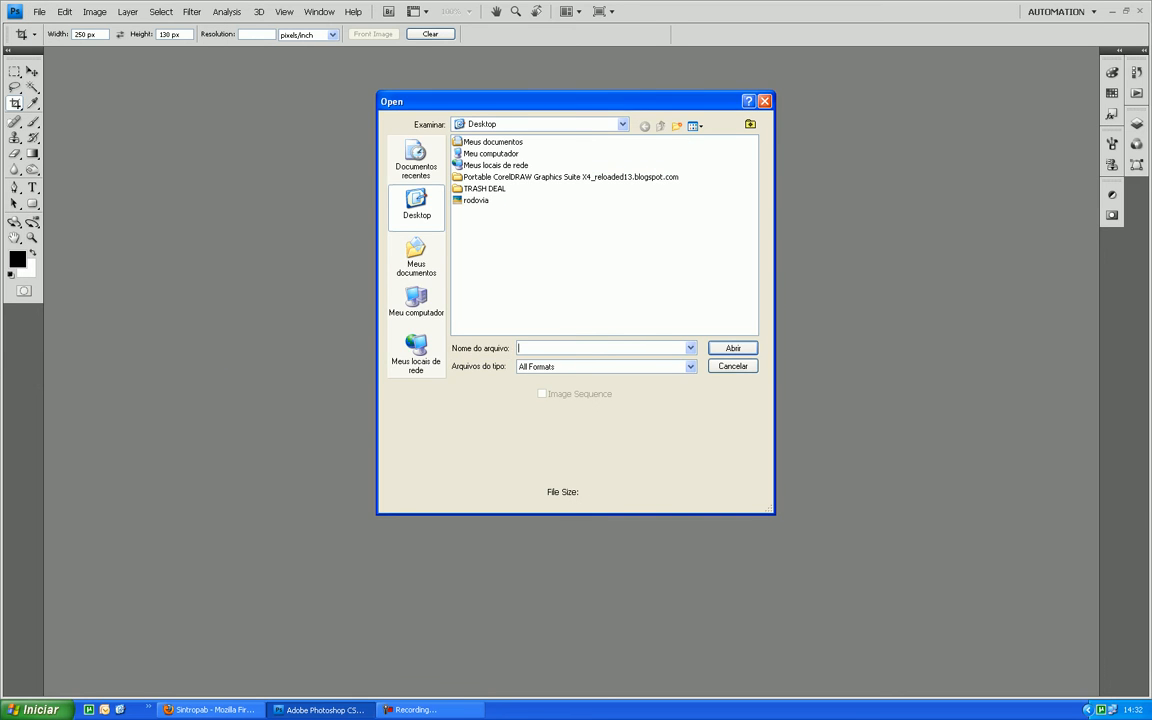
pyautogui.press('Escape')
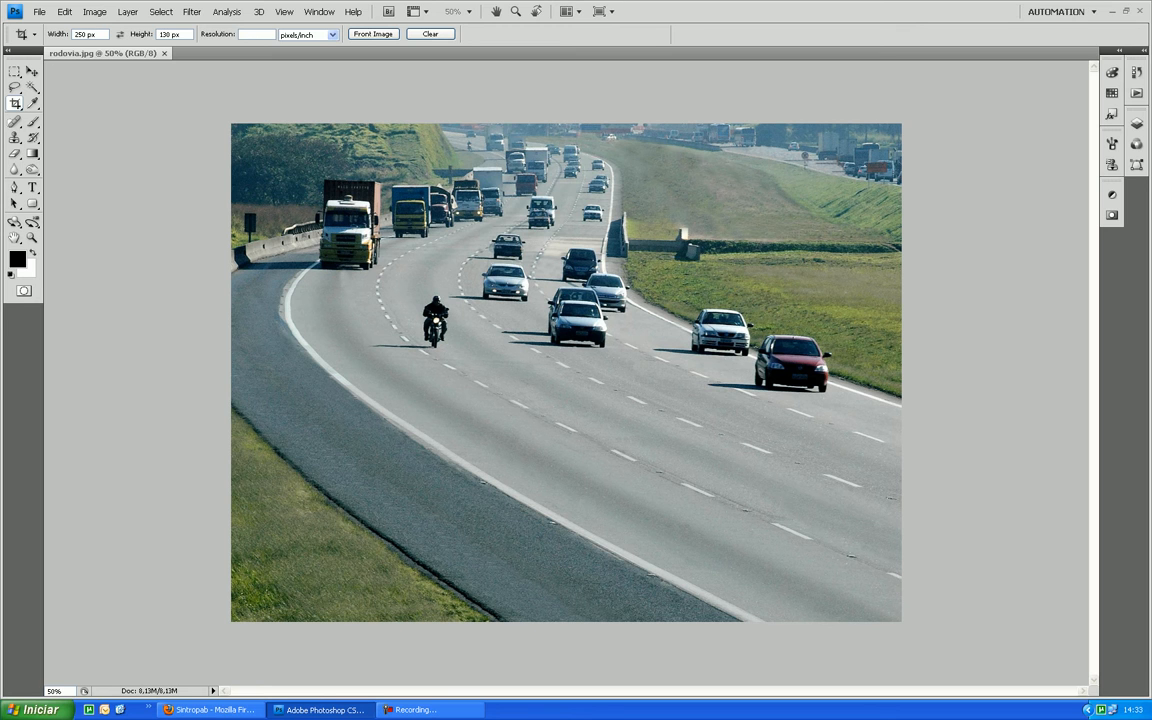
# Step: Set the Crop tool's width to 250 px and its height to 130 px
pyautogui.doubleClick(78, 34)
pyautogui.press('BackSpace')
pyautogui.write('250')
pyautogui.press('Tab')
pyautogui.write('130 PX')
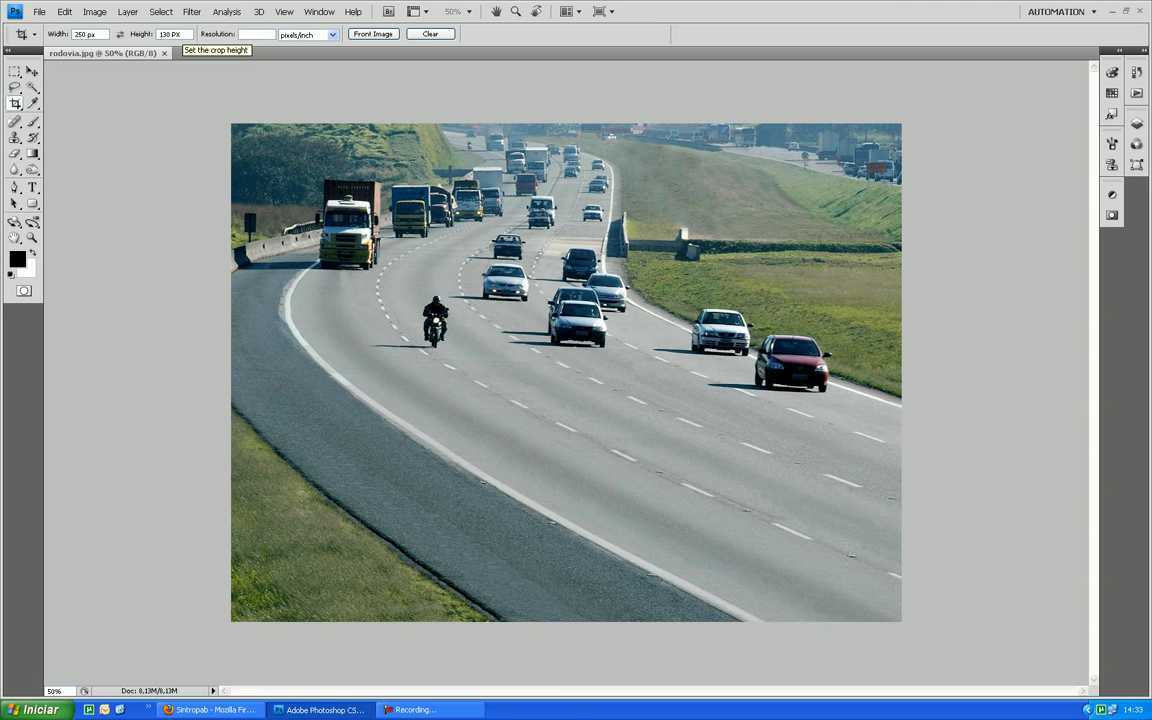
pyautogui.click(97, 34)
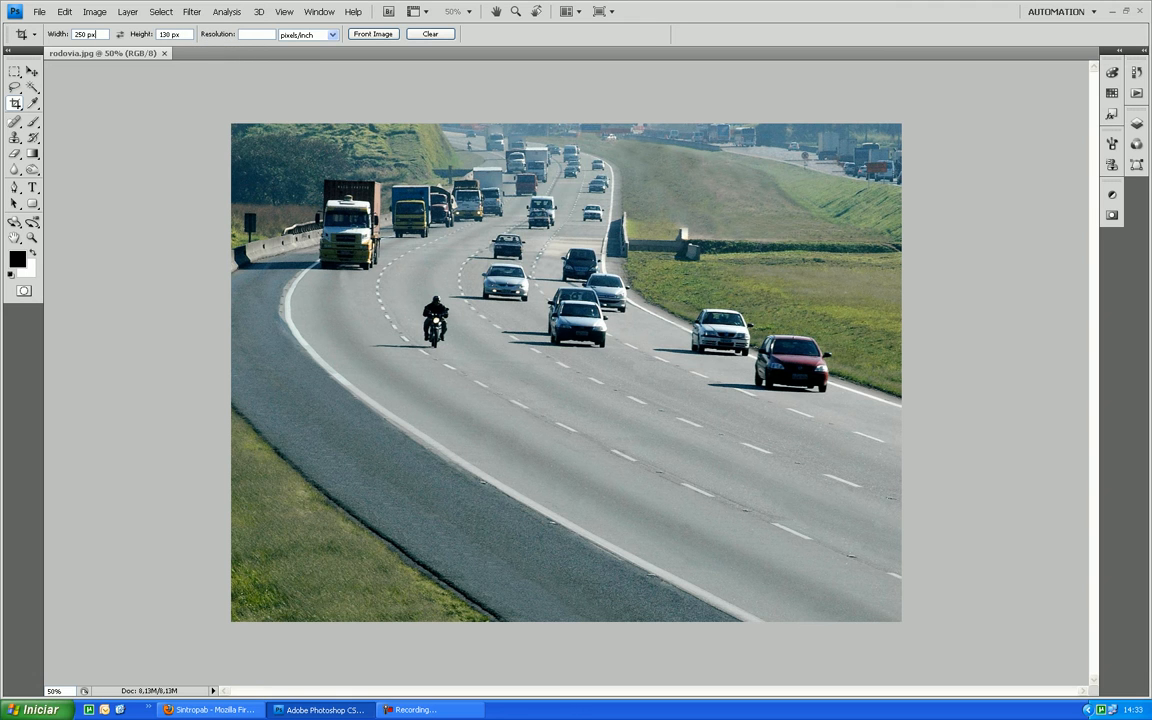
pyautogui.click(181, 34)
# Step: Save the current crop dimensions as a new tool preset named "Corte PÁGINA INICIAL"
pyautogui.click(34, 34)
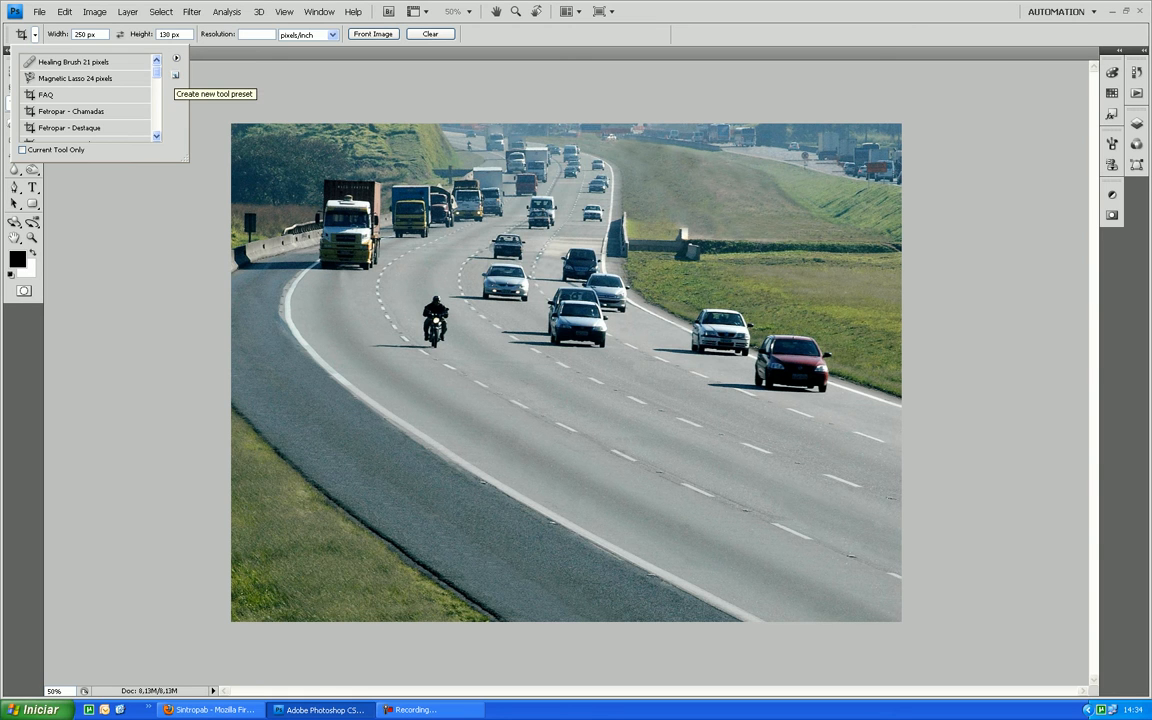
pyautogui.click(175, 76)
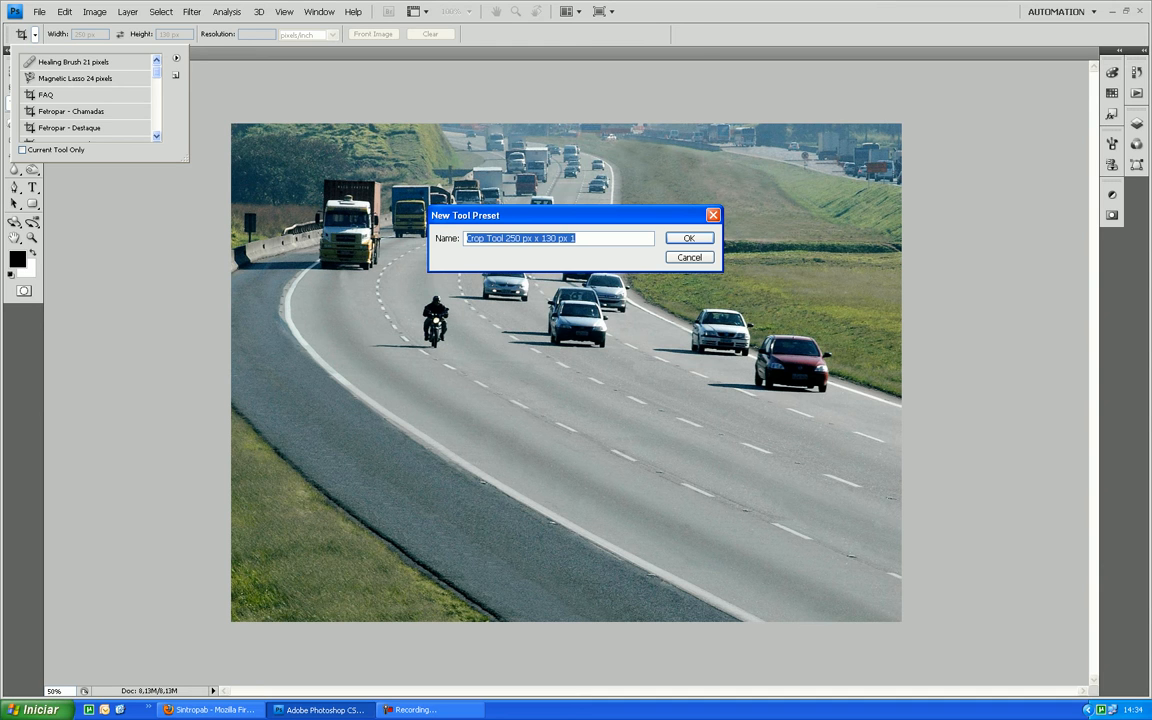
pyautogui.press('BackSpace')
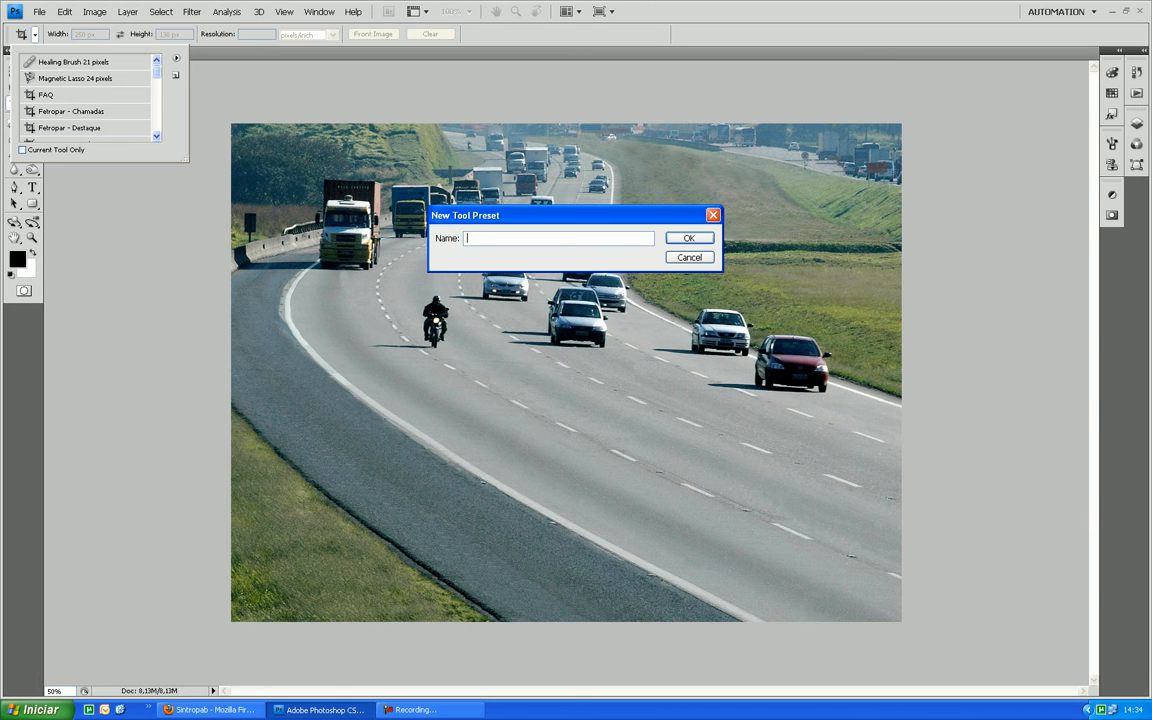
pyautogui.write('Corte PÁGINA INICIAL')
pyautogui.press('Return')
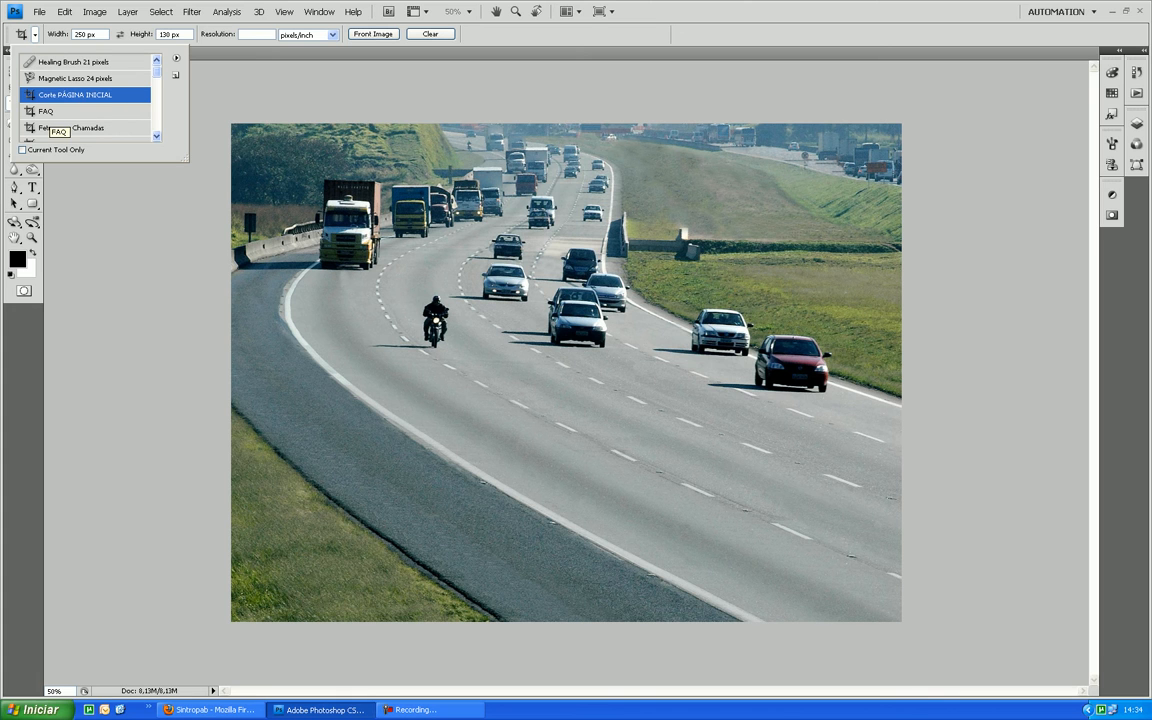
# Step: Try a crop frame around the highway traffic with the "Fetropar - Chamadas" preset and discard it
pyautogui.moveTo(185, 158); pyautogui.dragTo(185, 366)
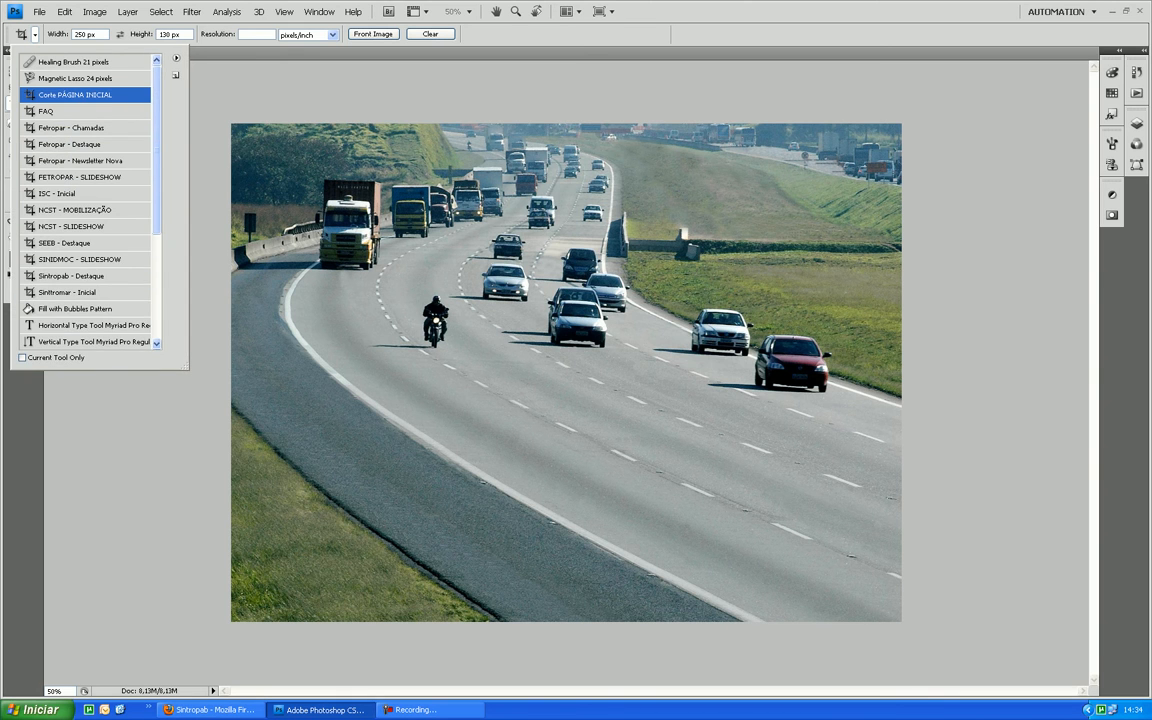
pyautogui.click(85, 128)
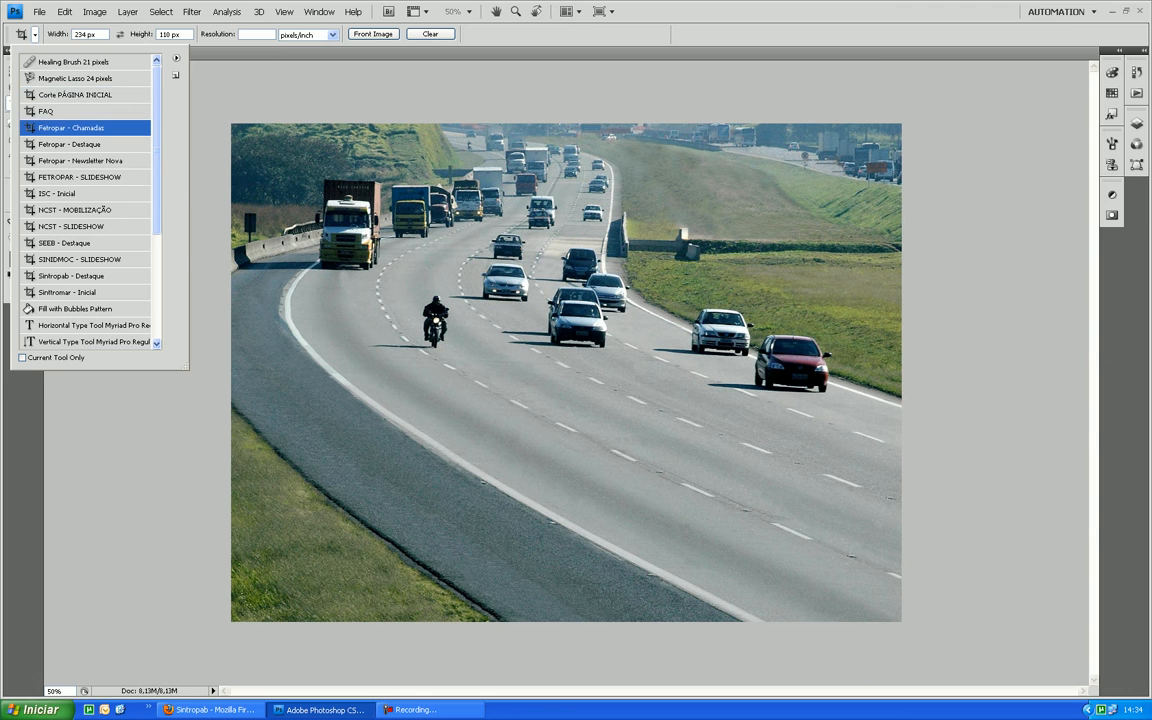
pyautogui.moveTo(289, 154); pyautogui.dragTo(842, 412)
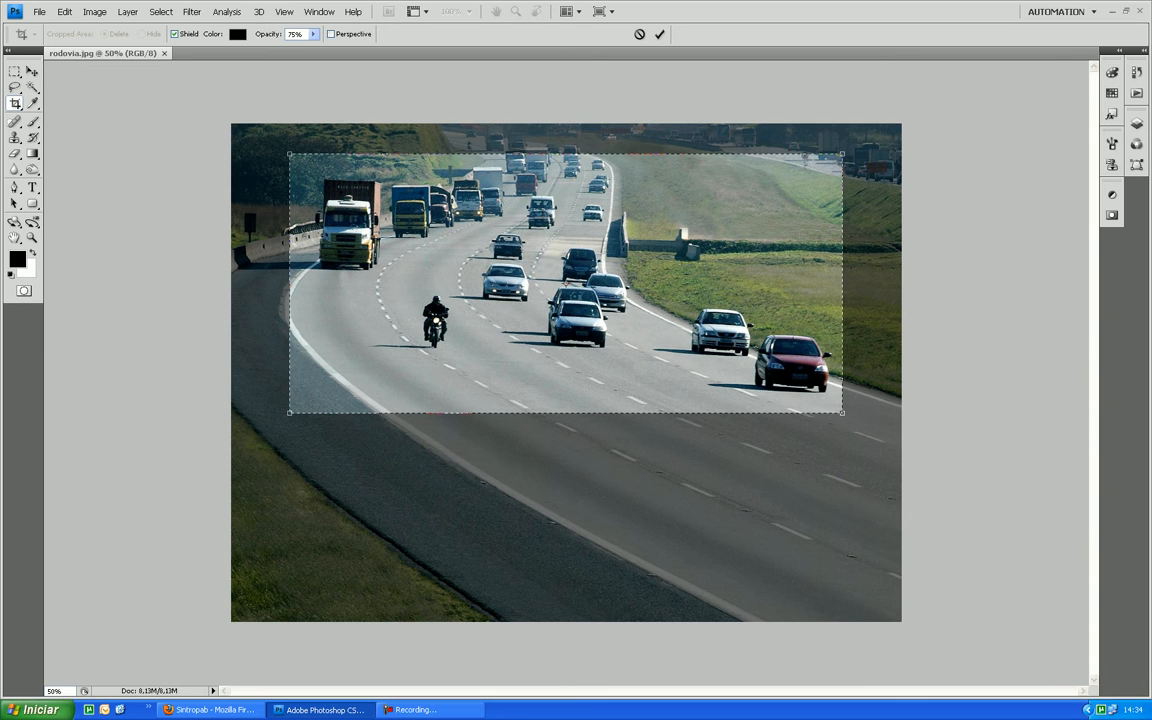
pyautogui.click(32, 72)
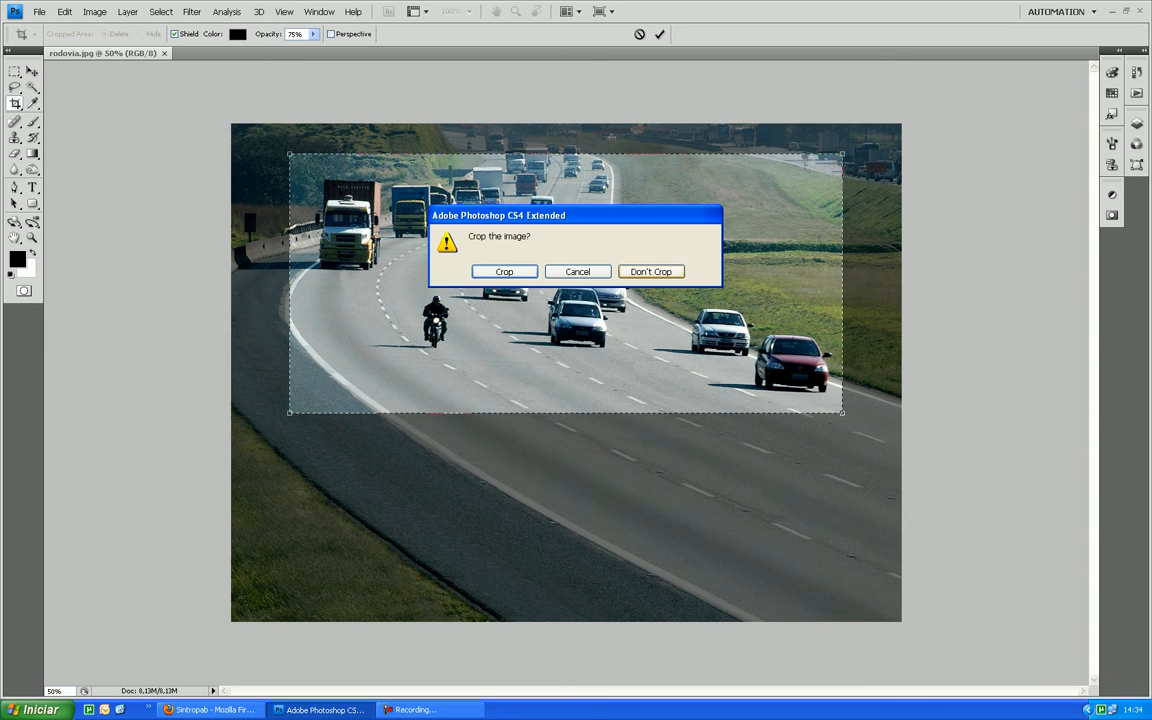
pyautogui.click(651, 271)
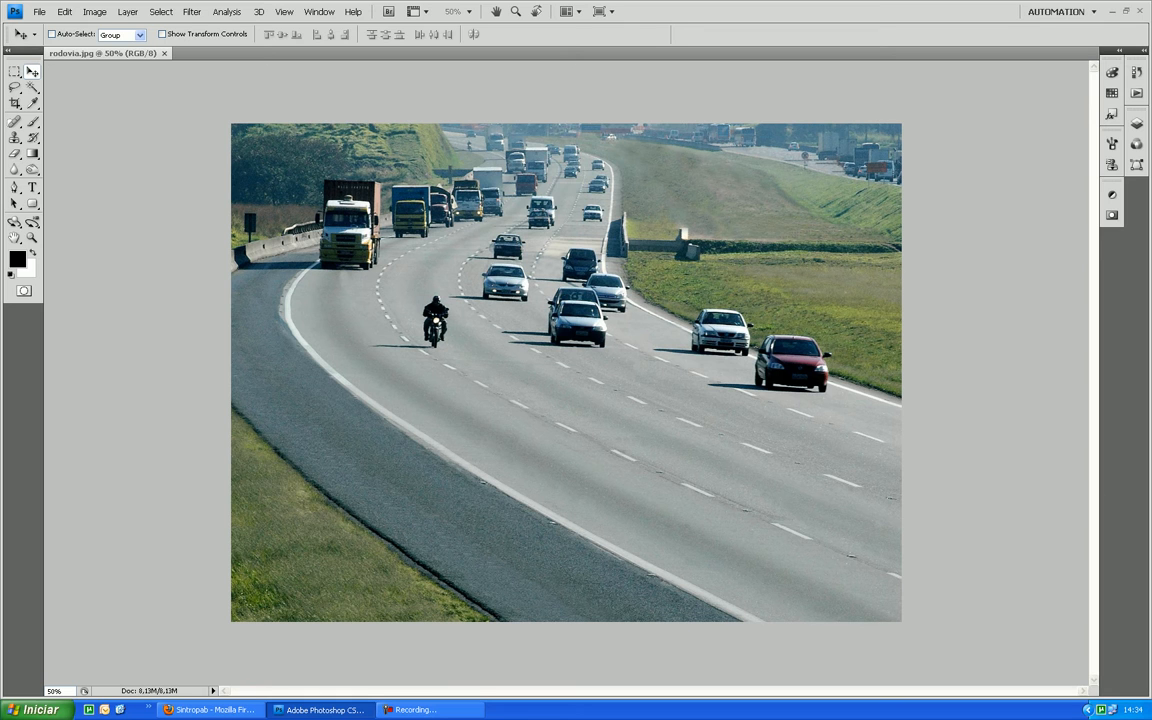
# Step: Draw a crop frame around the vehicles in the photo's upper part using the "Corte PÁGINA INICIAL" preset
pyautogui.press('c')
pyautogui.click(35, 34)
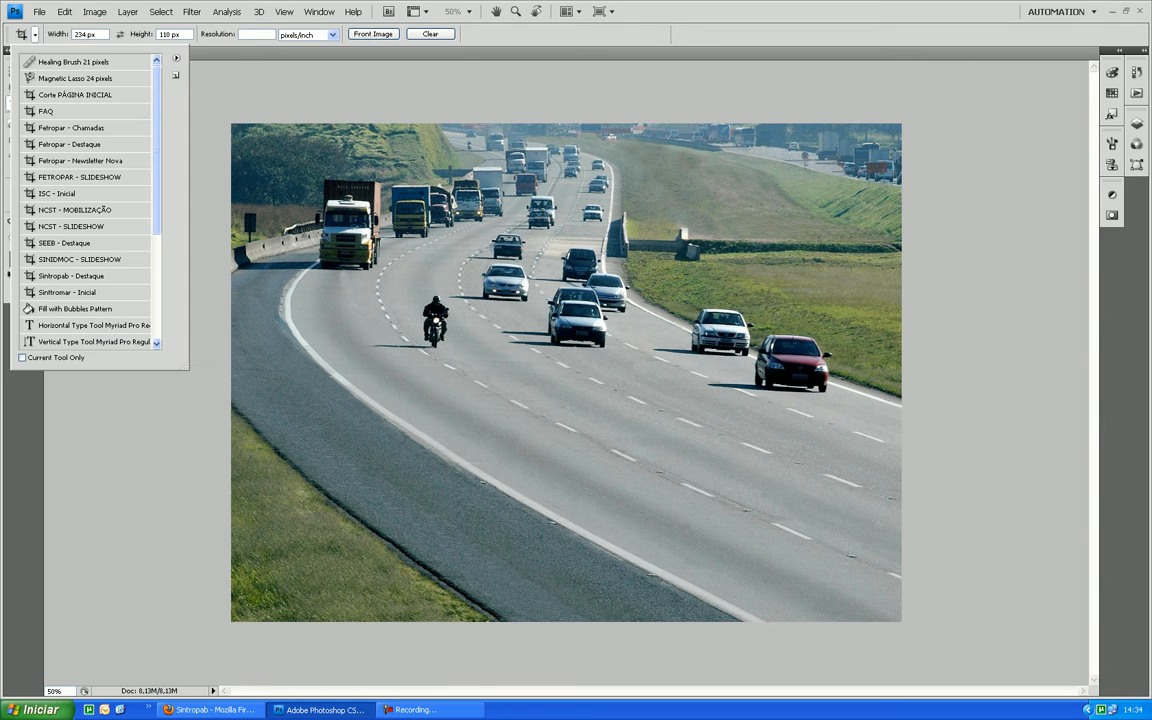
pyautogui.click(75, 94)
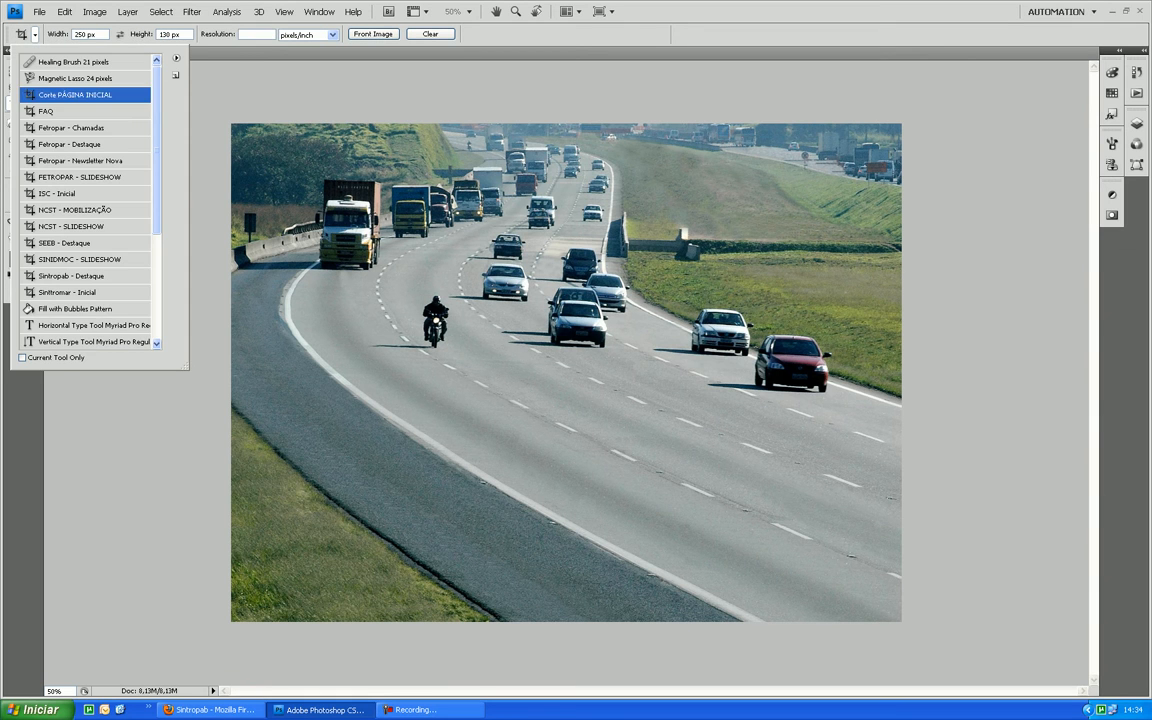
pyautogui.click(311, 130)
pyautogui.moveTo(311, 130); pyautogui.dragTo(667, 313)
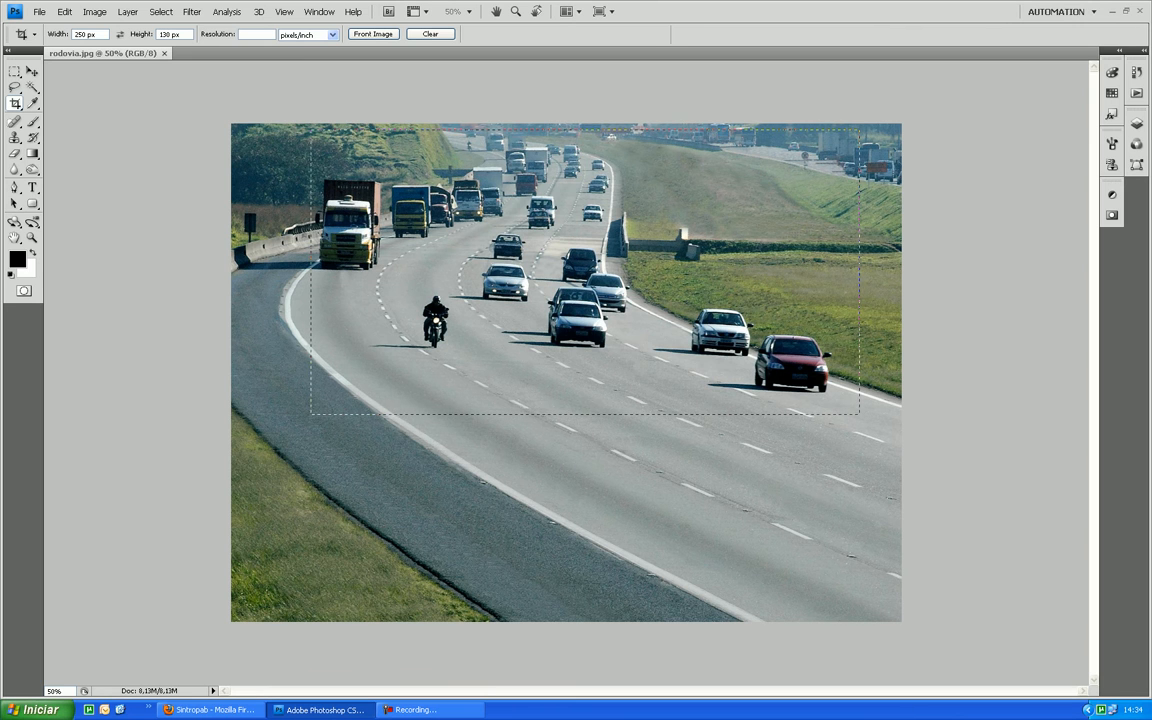
pyautogui.moveTo(859, 413); pyautogui.dragTo(859, 413)
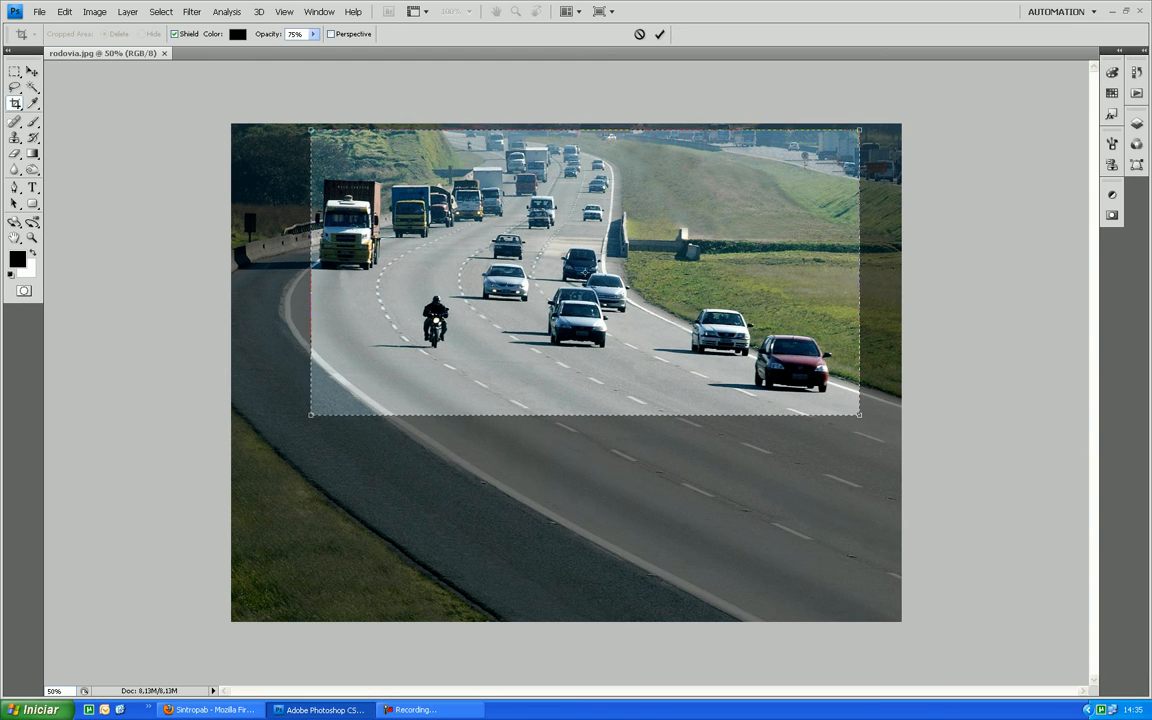
# Step: Shrink and reposition the crop frame around the trucks, motorcycle and central cars, and apply the crop
pyautogui.moveTo(563, 291); pyautogui.dragTo(572, 266)
pyautogui.moveTo(298, 408); pyautogui.dragTo(459, 323)
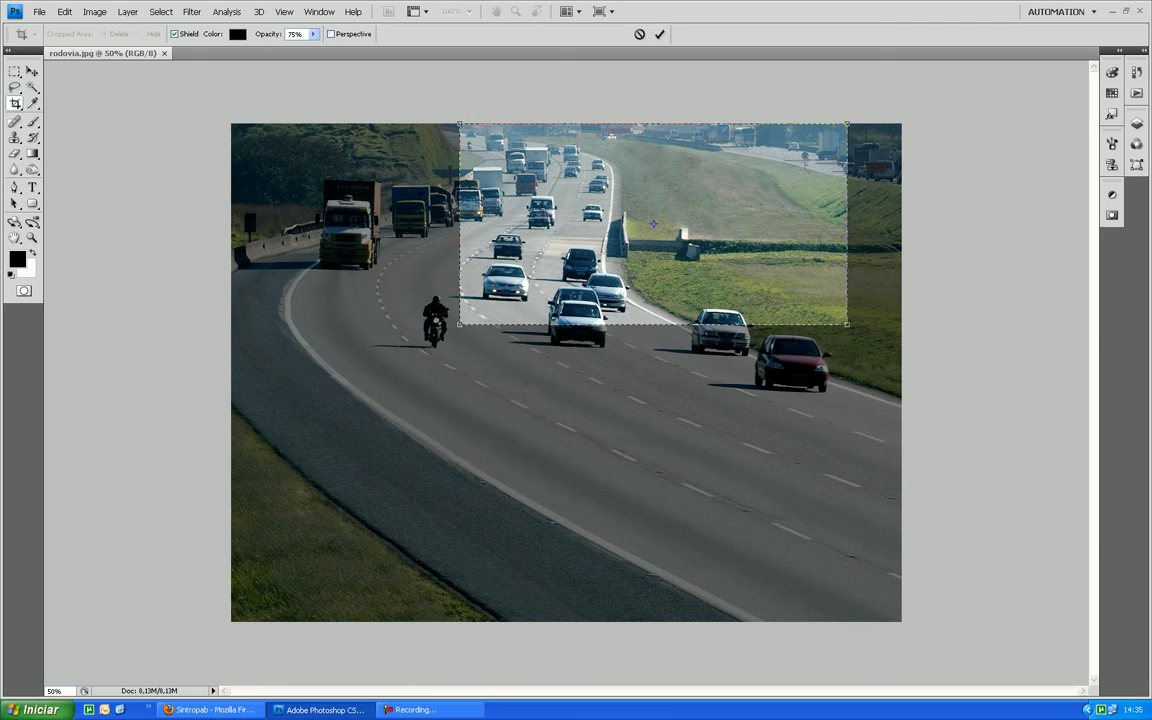
pyautogui.moveTo(560, 250); pyautogui.dragTo(384, 267)
pyautogui.moveTo(477, 240); pyautogui.dragTo(471, 268)
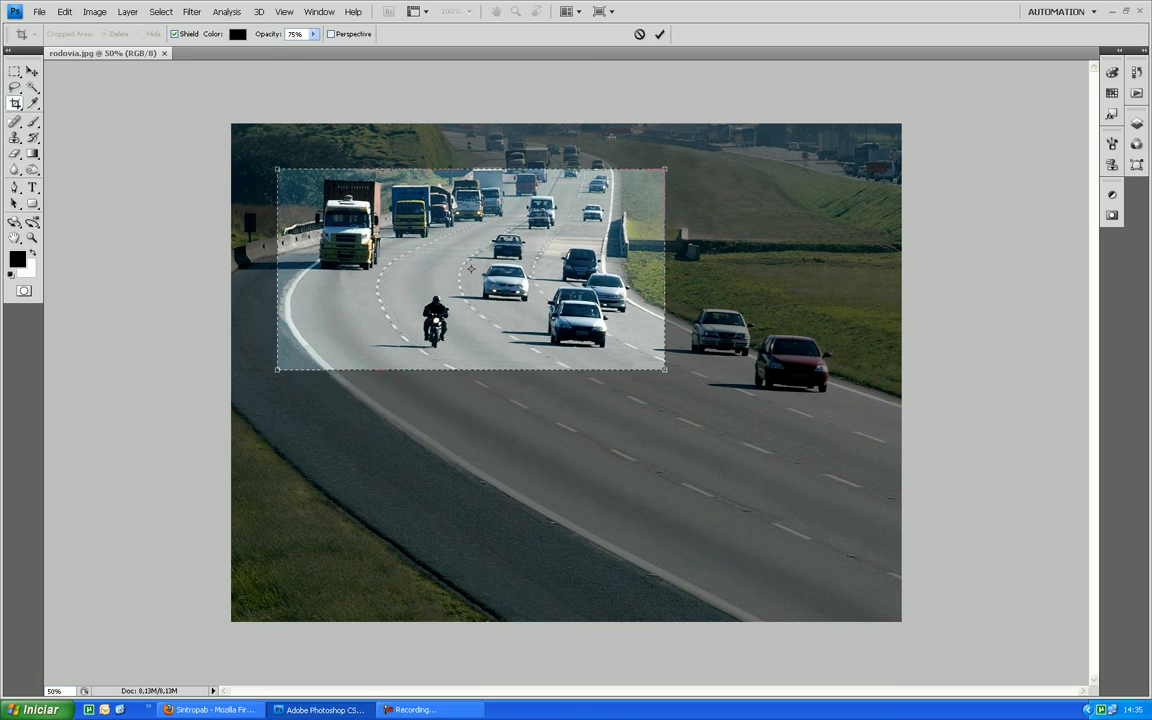
pyautogui.press('Return')
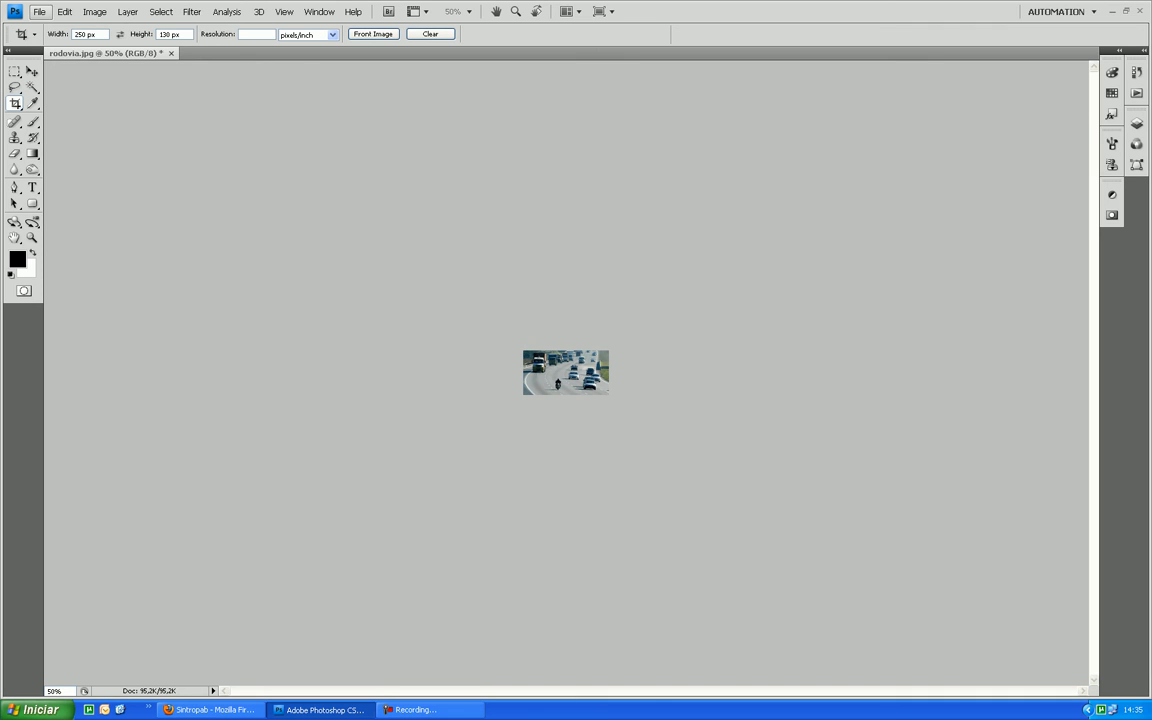
# Step: Export the cropped photo for the web with the JPEG Medium preset, naming it "rodovia_REDIMENSIONADA" on the Desktop
pyautogui.click(39, 11)
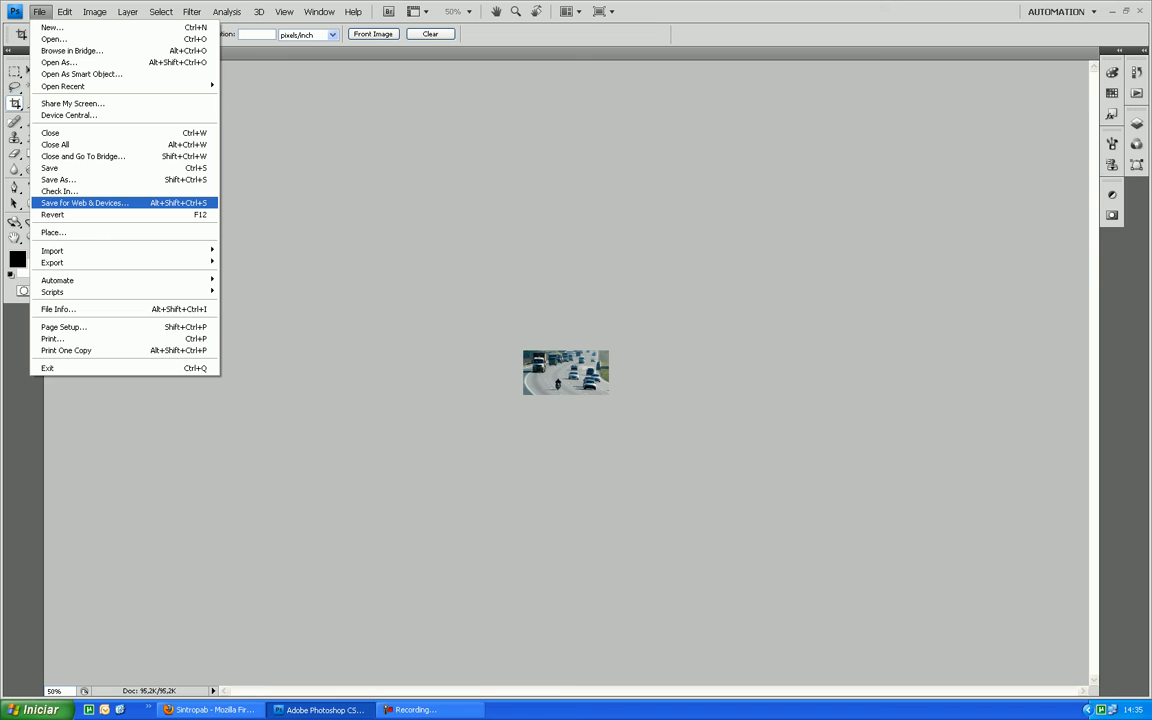
pyautogui.click(85, 203)
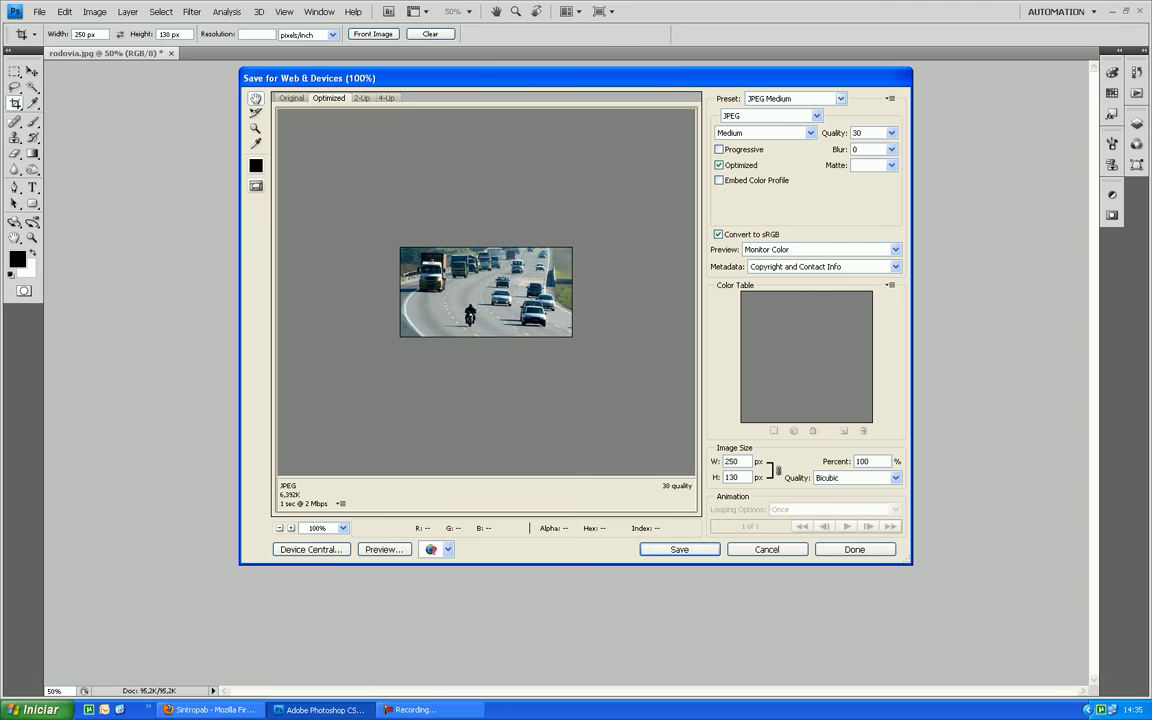
pyautogui.click(795, 98)
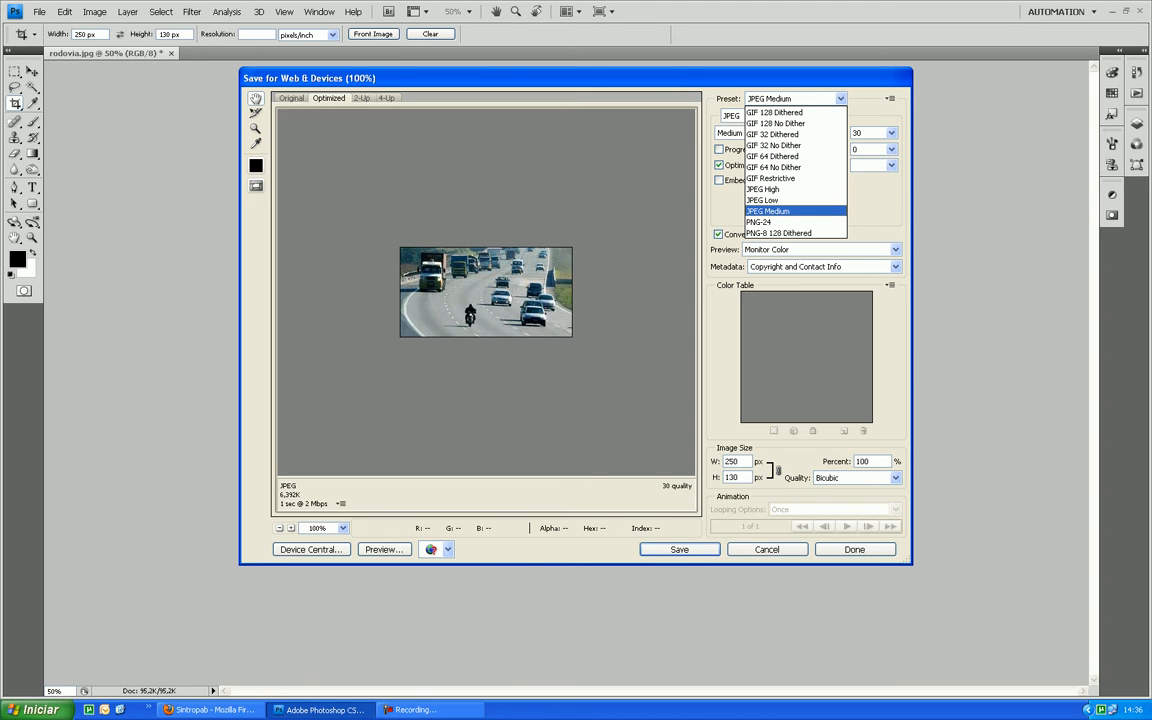
pyautogui.click(769, 211)
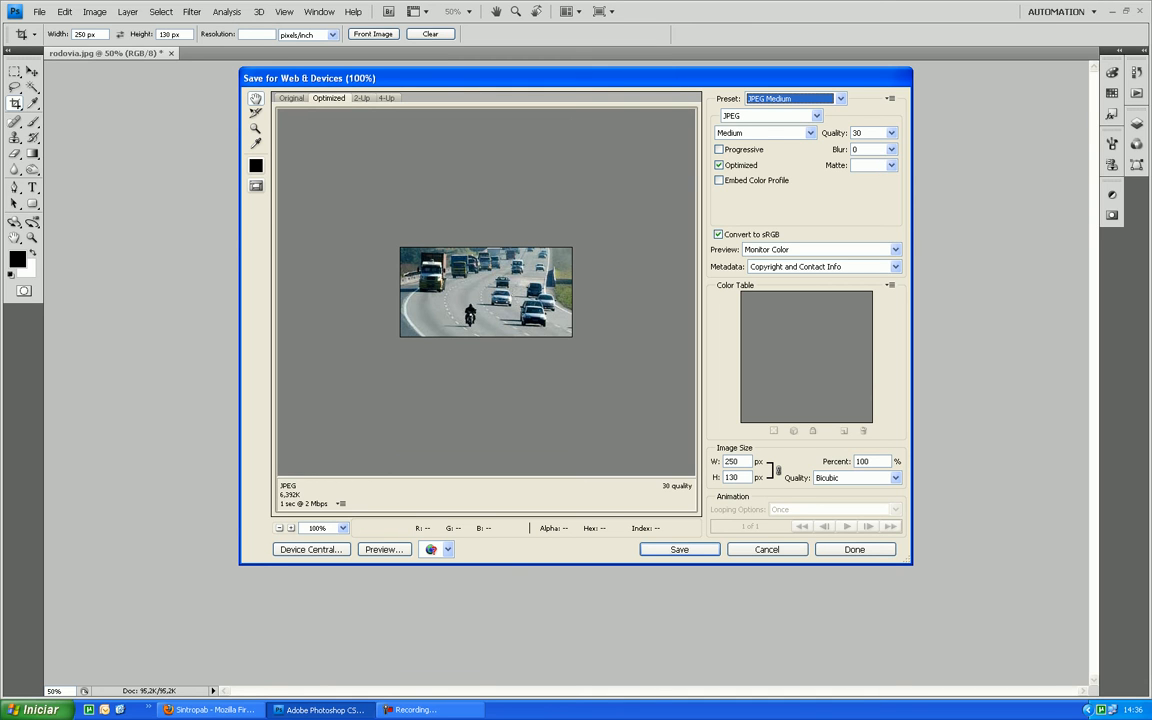
pyautogui.click(741, 462)
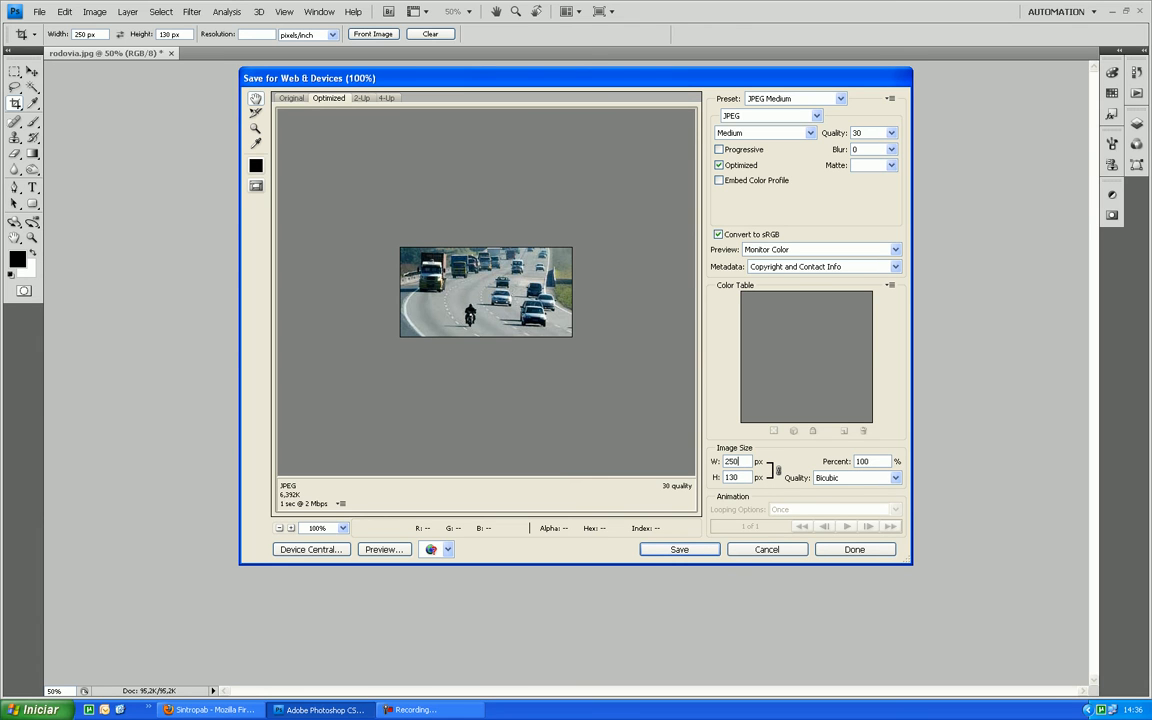
pyautogui.click(679, 549)
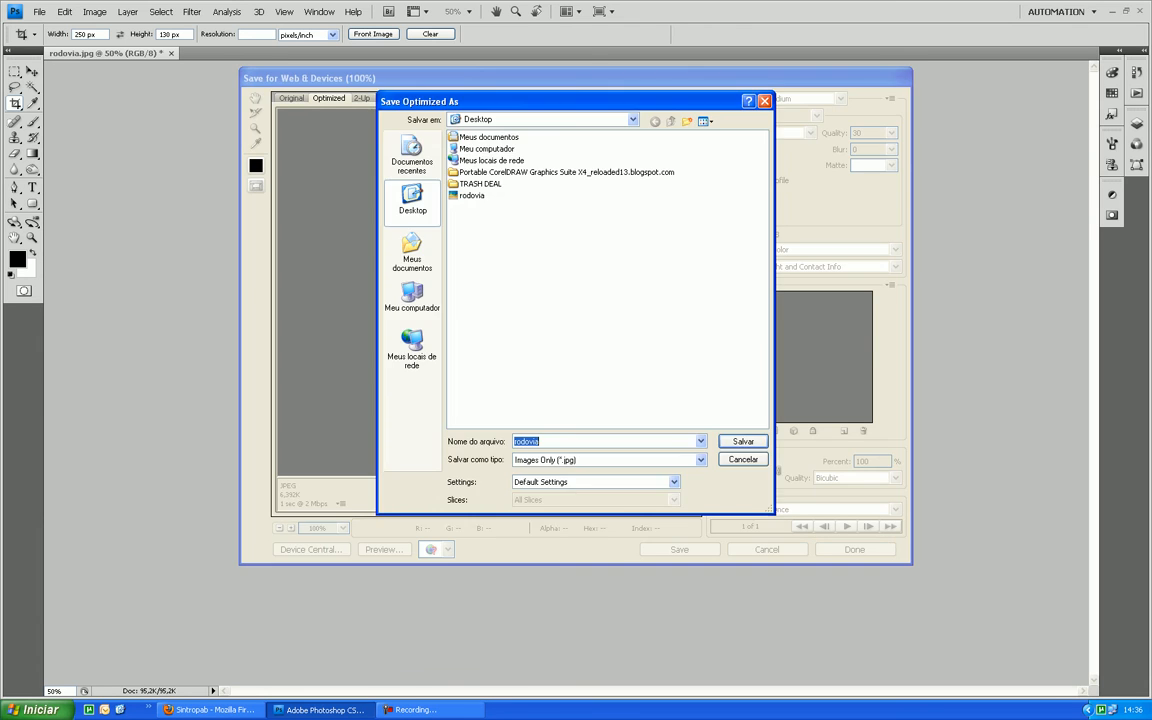
pyautogui.click(572, 441)
pyautogui.write('_REDIMENSIONADA')
pyautogui.press('Return')
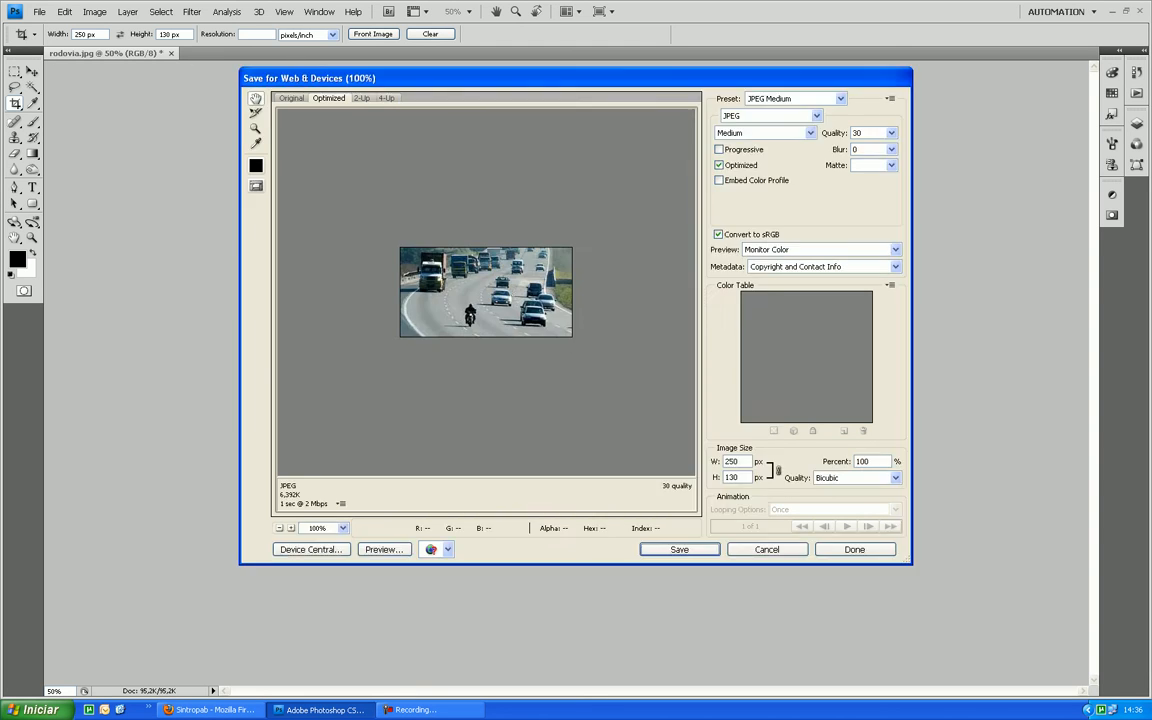
# Step: Switch to the Sintropab administration page in Firefox and open the image manager for the new TESTE article
pyautogui.click(1112, 11)
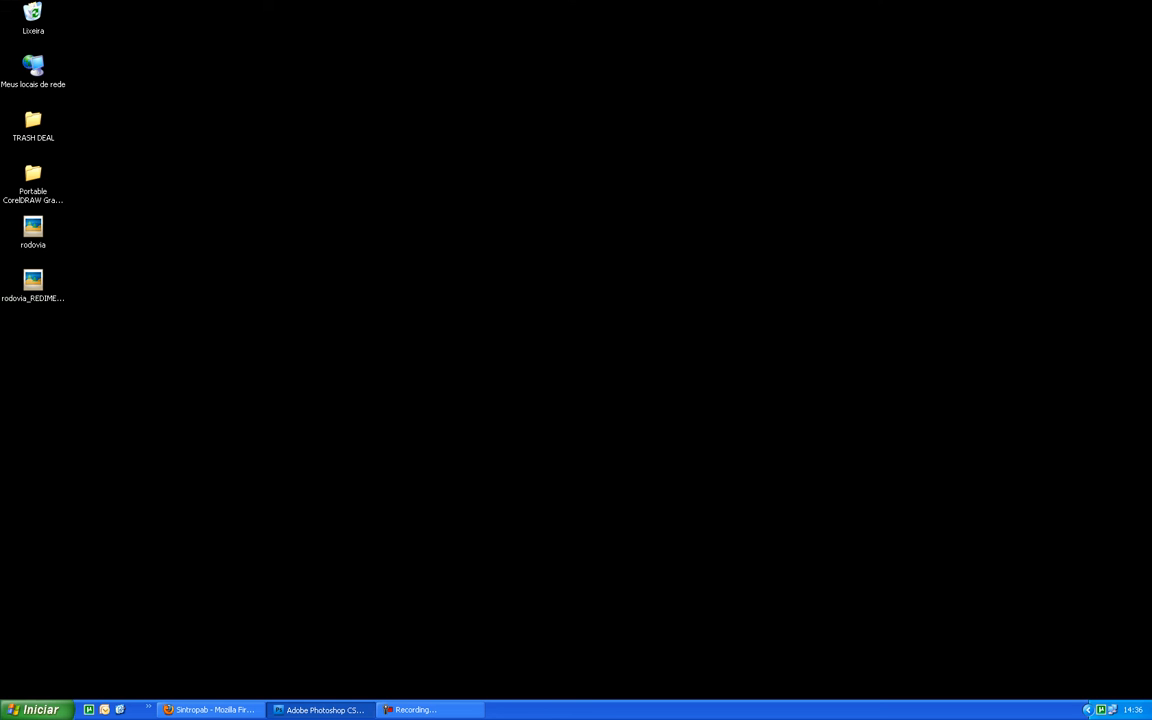
pyautogui.click(212, 710)
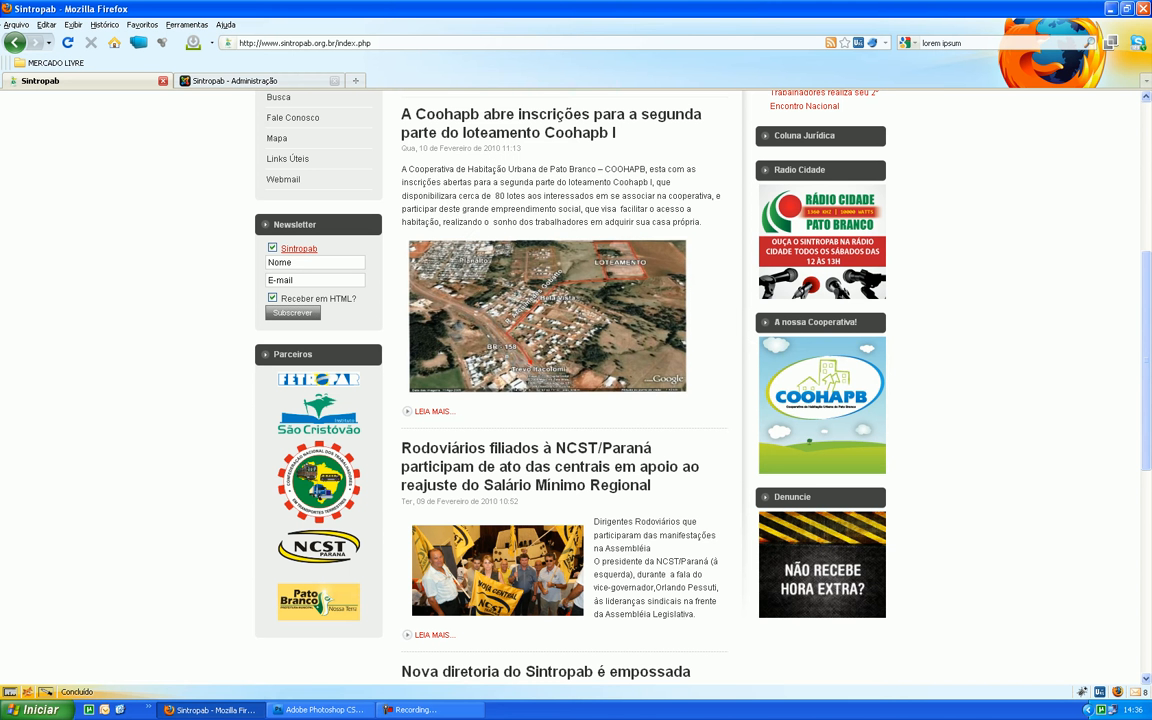
pyautogui.click(258, 81)
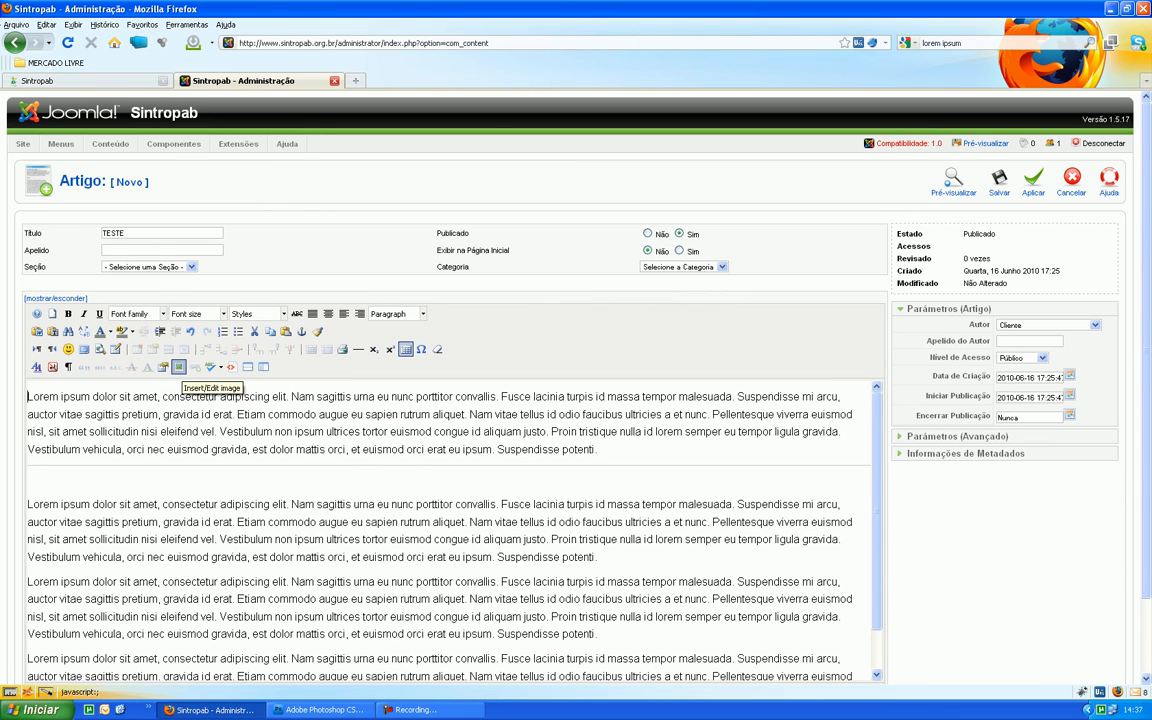
pyautogui.click(178, 367)
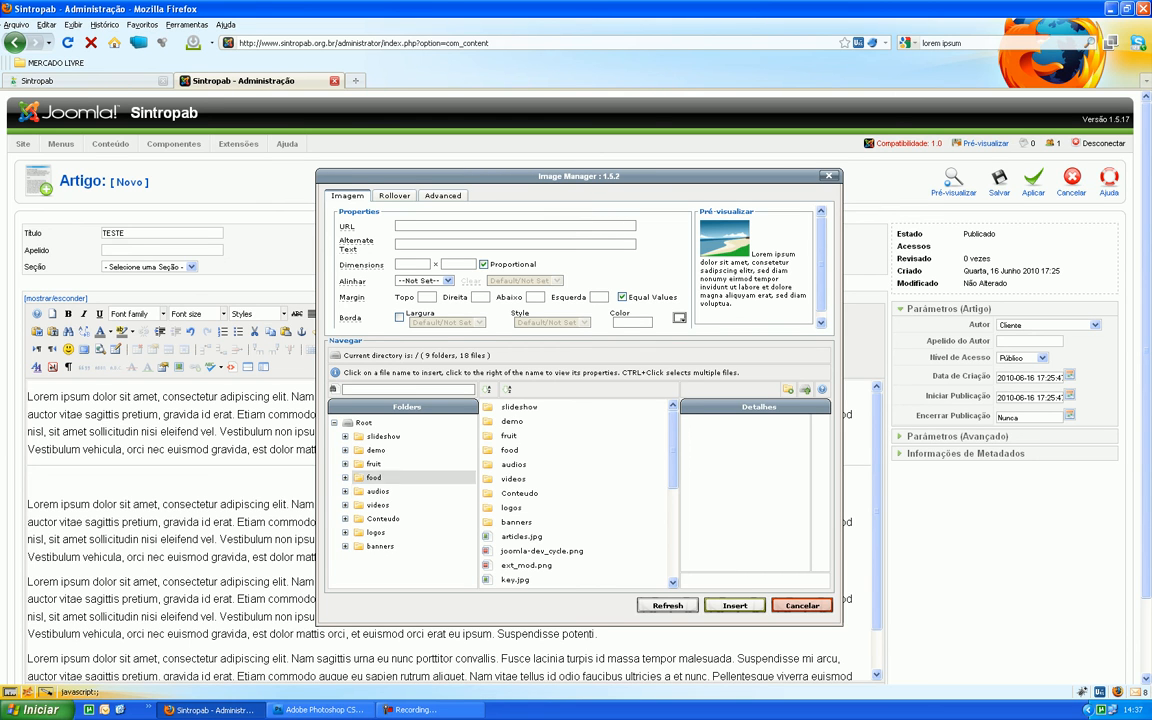
# Step: Upload rodovia_REDIMENSIONADA.jpg from the Desktop into the slideshow folder
pyautogui.click(384, 437)
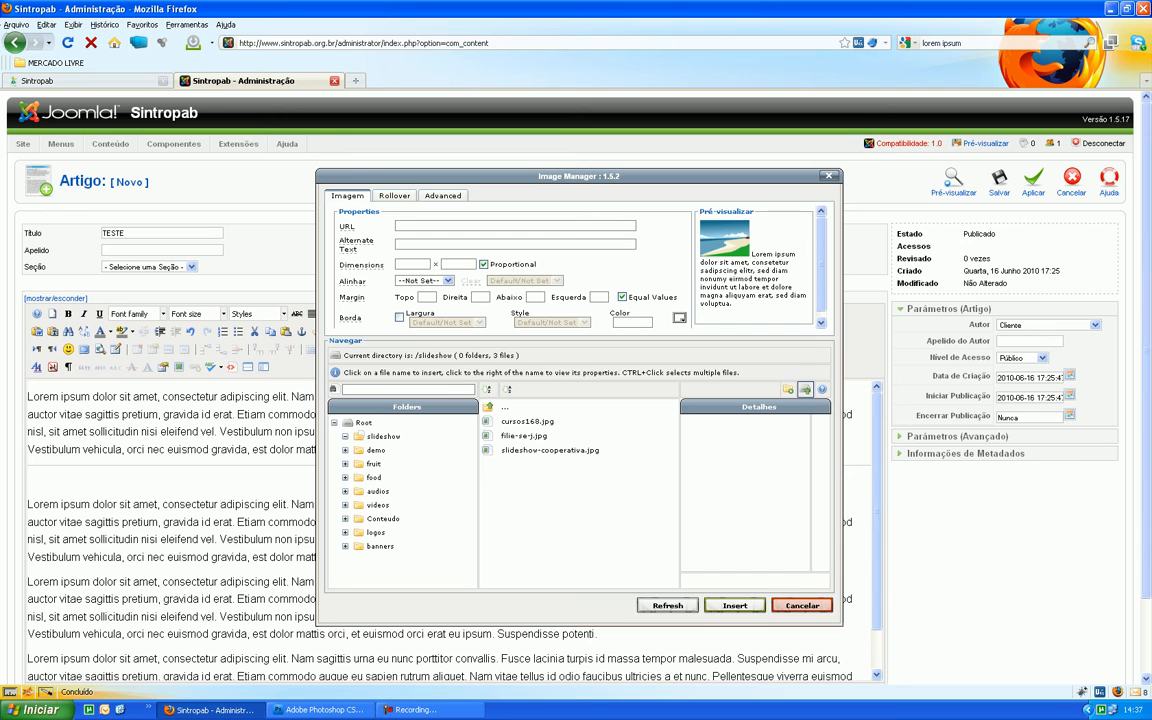
pyautogui.click(805, 389)
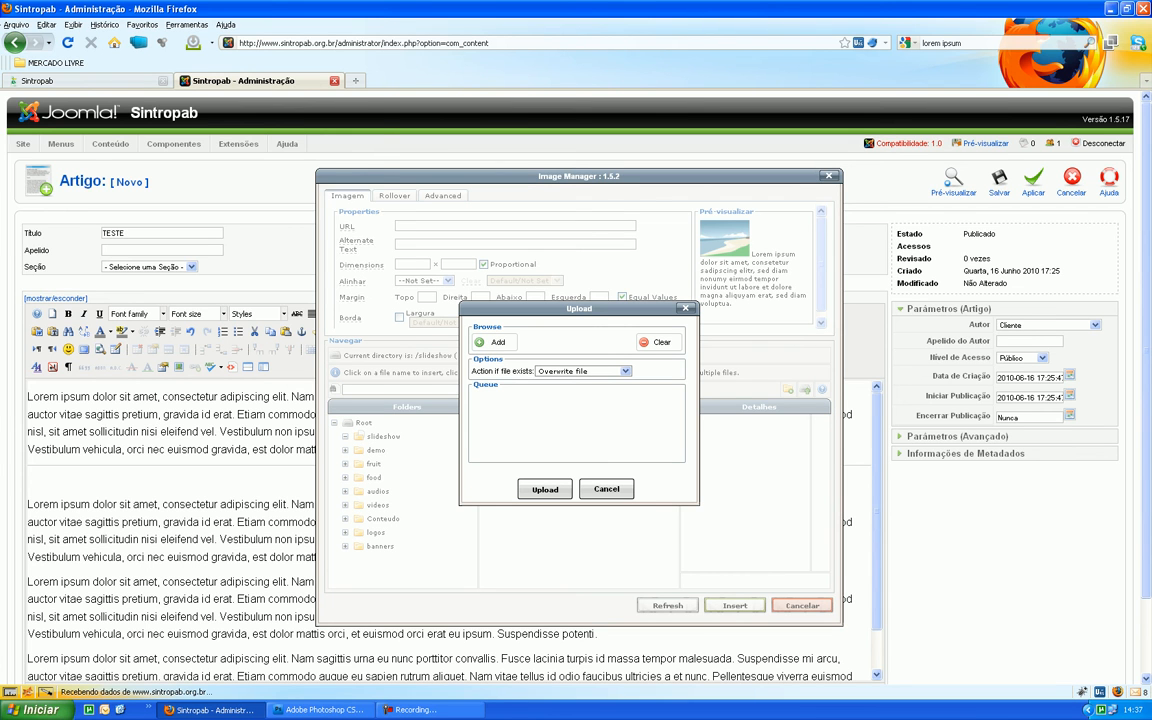
pyautogui.click(491, 342)
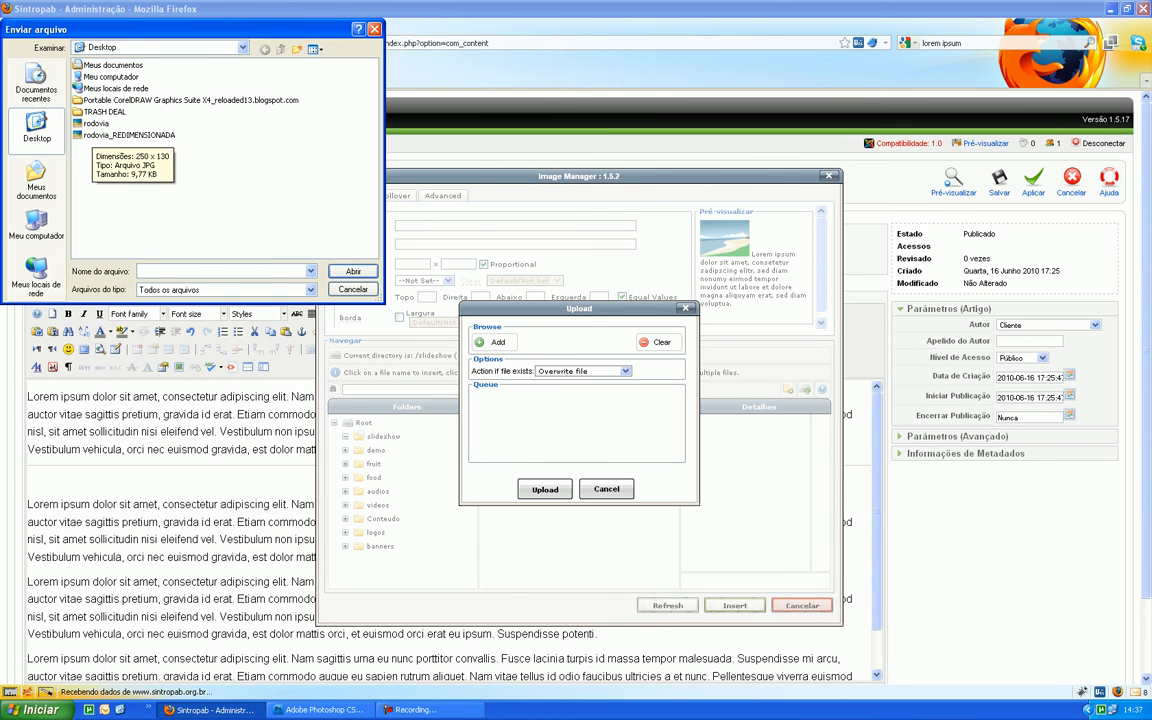
pyautogui.click(128, 134)
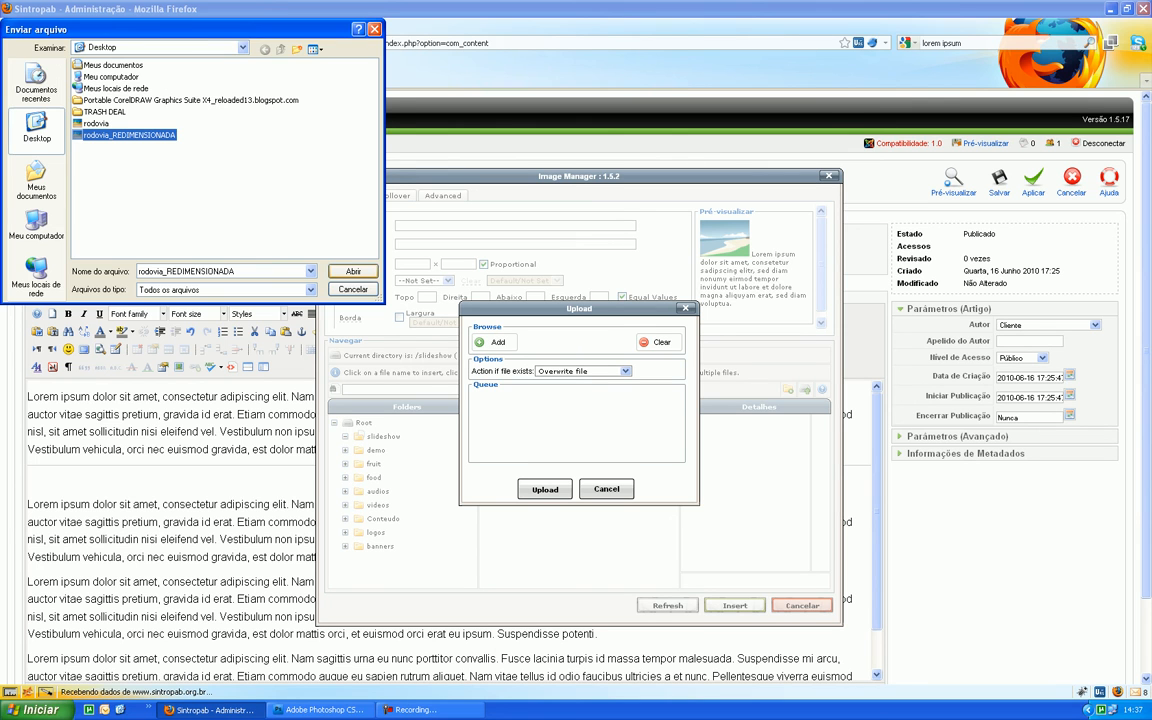
pyautogui.click(353, 271)
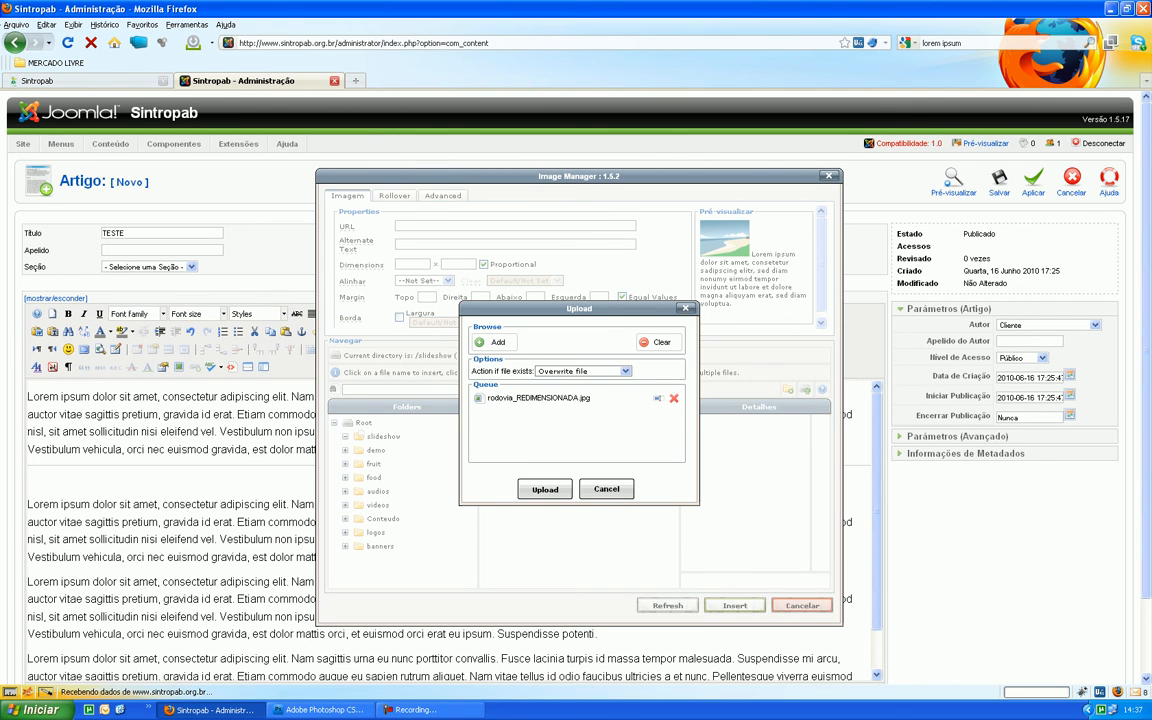
pyautogui.click(545, 489)
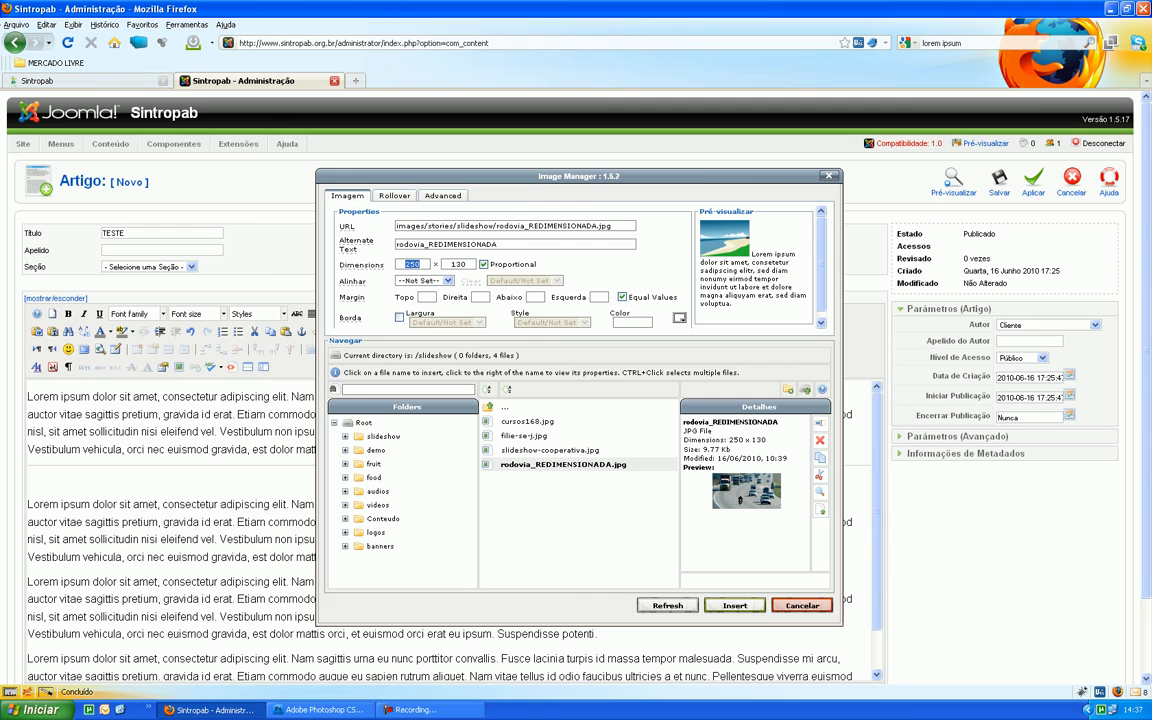
# Step: Insert the uploaded highway image into the article with Left alignment and equal margins of 15 on all sides
pyautogui.click(452, 264)
pyautogui.doubleClick(452, 264)
pyautogui.click(422, 281)
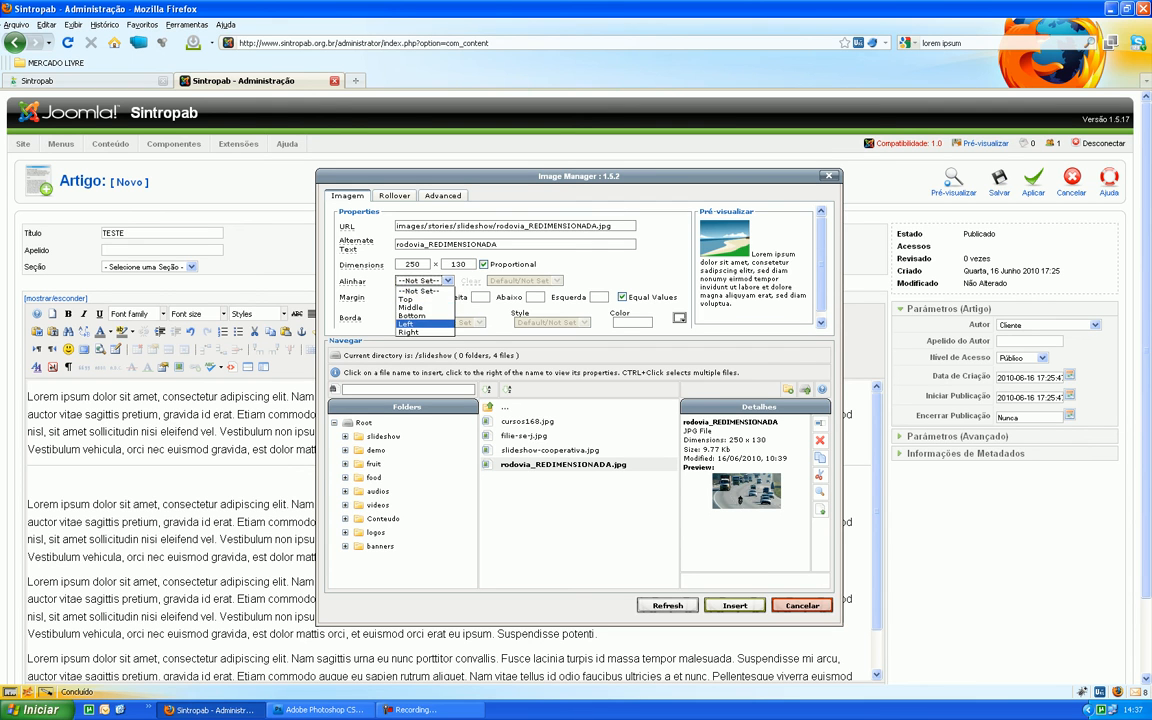
pyautogui.click(407, 324)
pyautogui.click(427, 297)
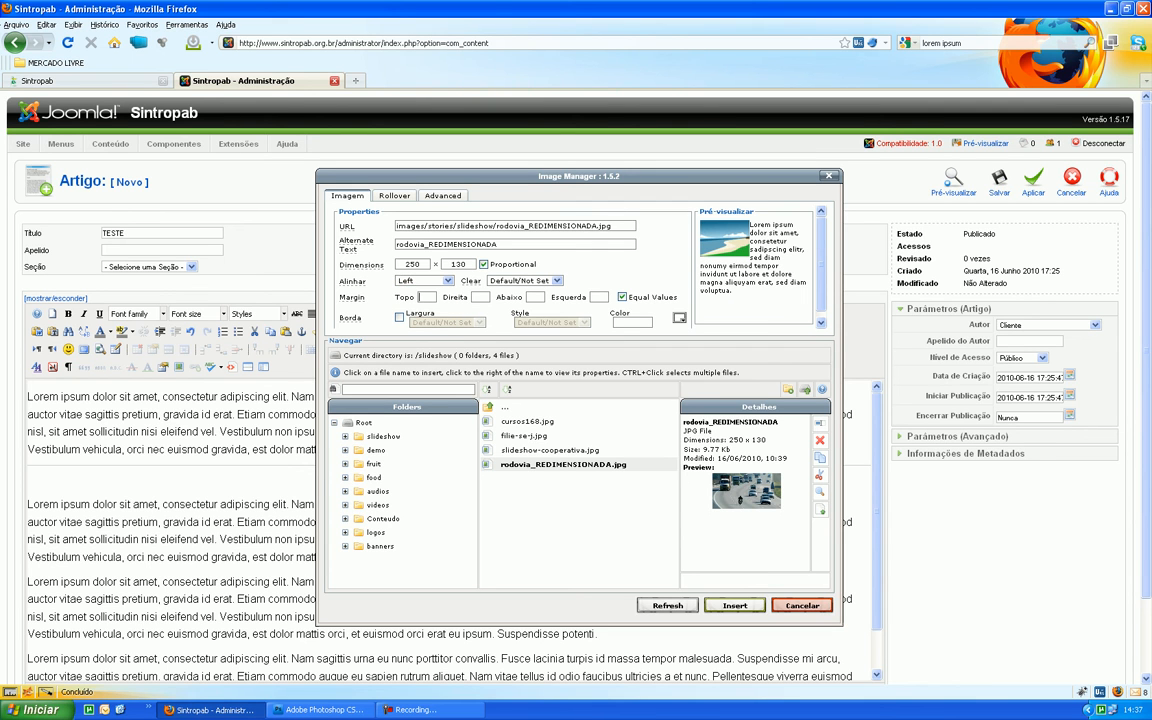
pyautogui.write('15')
pyautogui.press('Tab')
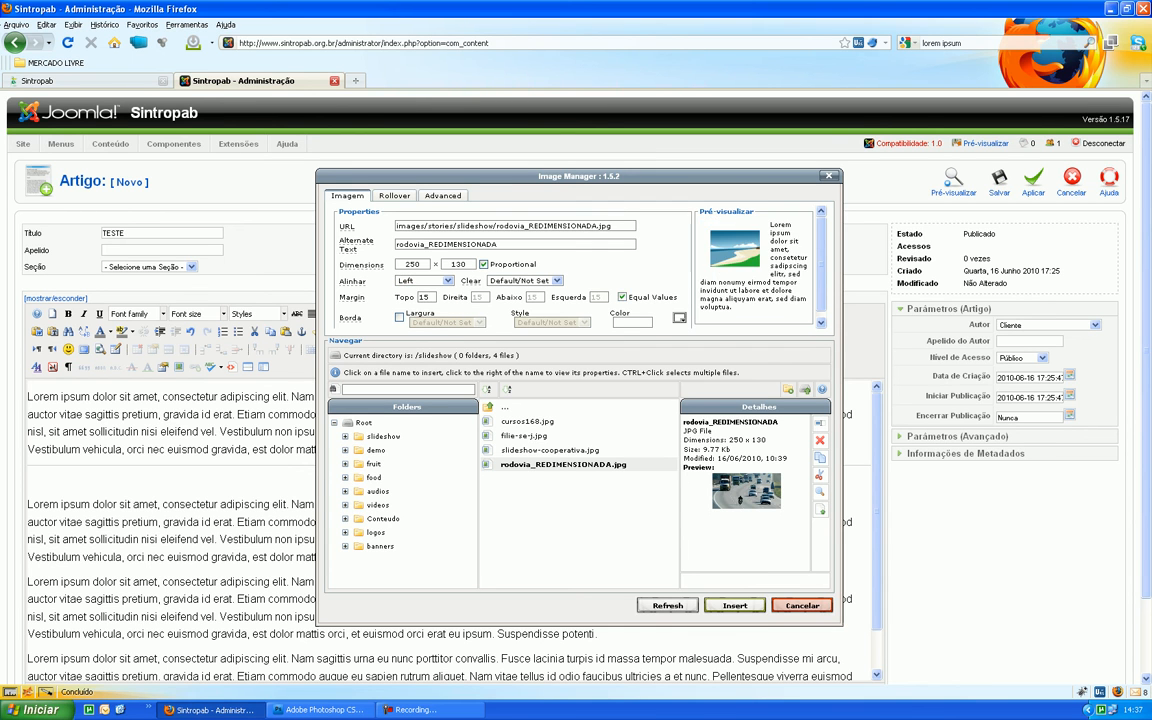
pyautogui.click(734, 605)
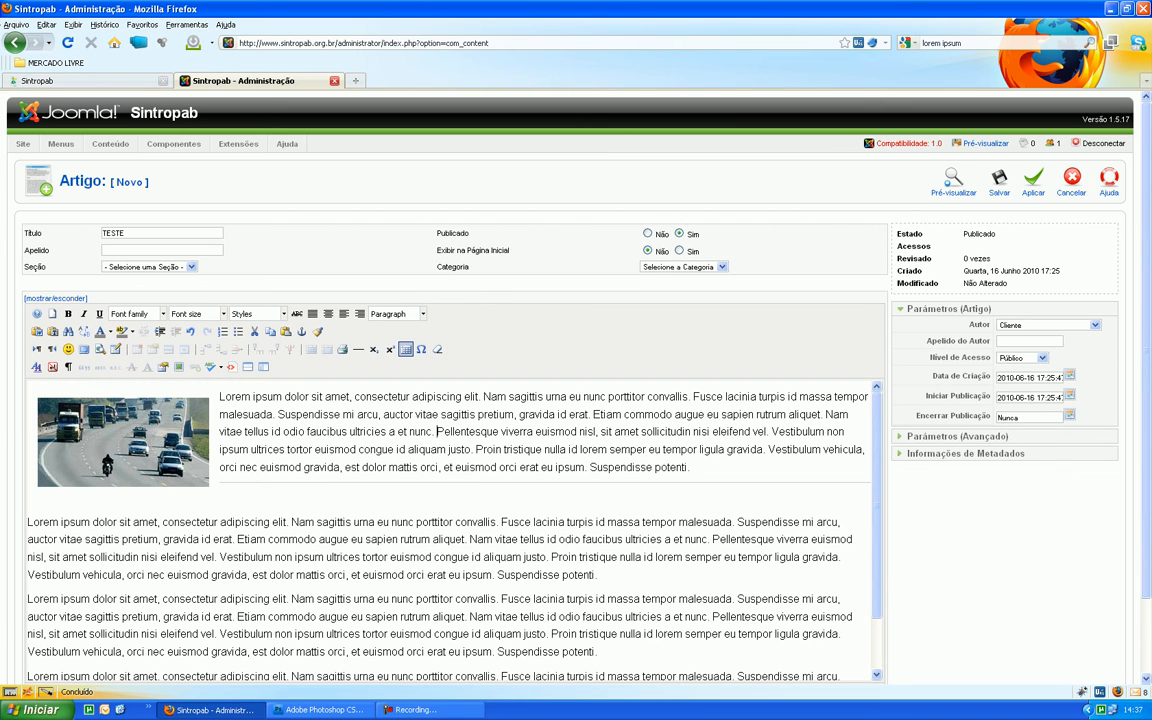
# Step: Delete the intro paragraph's text from "Pellentesque viverra" to its end and set the article to show on the home page
pyautogui.moveTo(437, 431); pyautogui.dragTo(690, 467)
pyautogui.press('Delete')
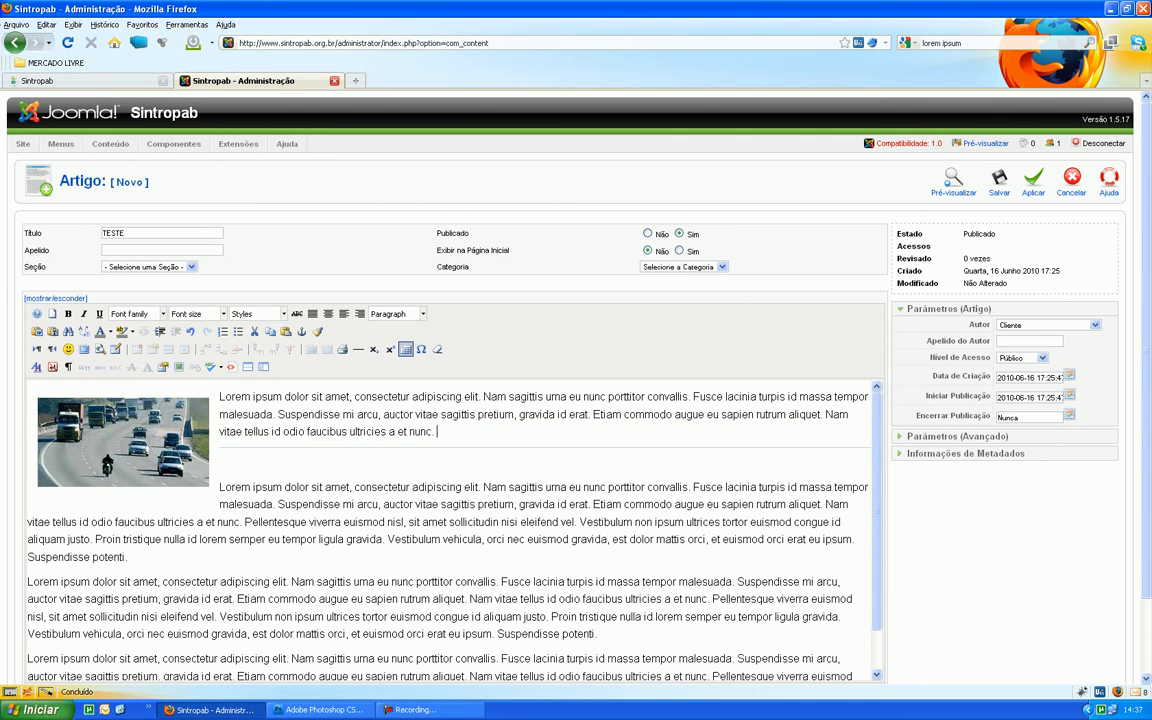
pyautogui.click(679, 250)
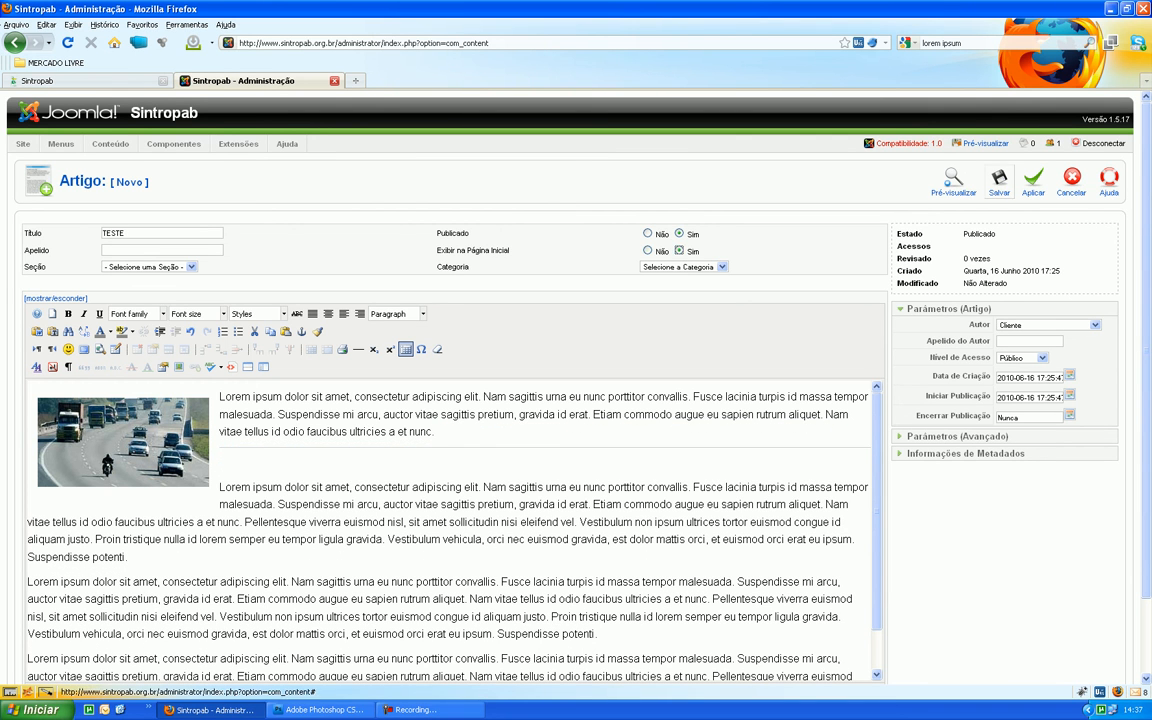
# Step: Assign the article to the Notícias section and Formação category, and save it
pyautogui.click(999, 182)
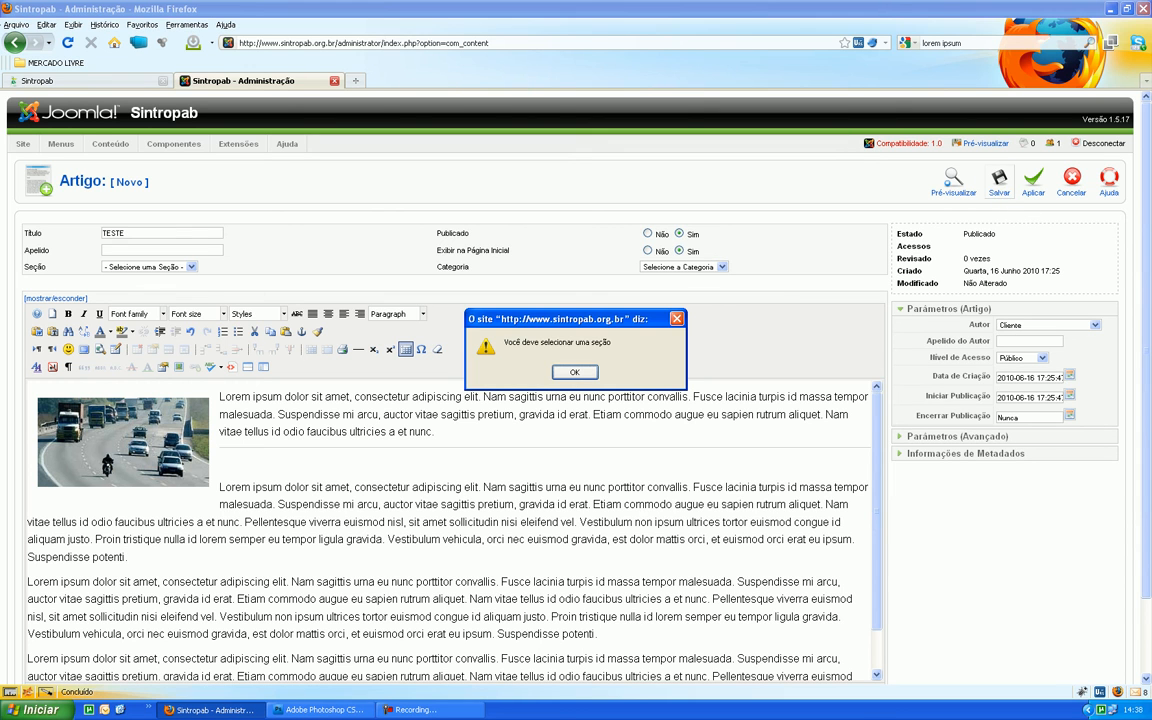
pyautogui.press('Return')
pyautogui.click(190, 267)
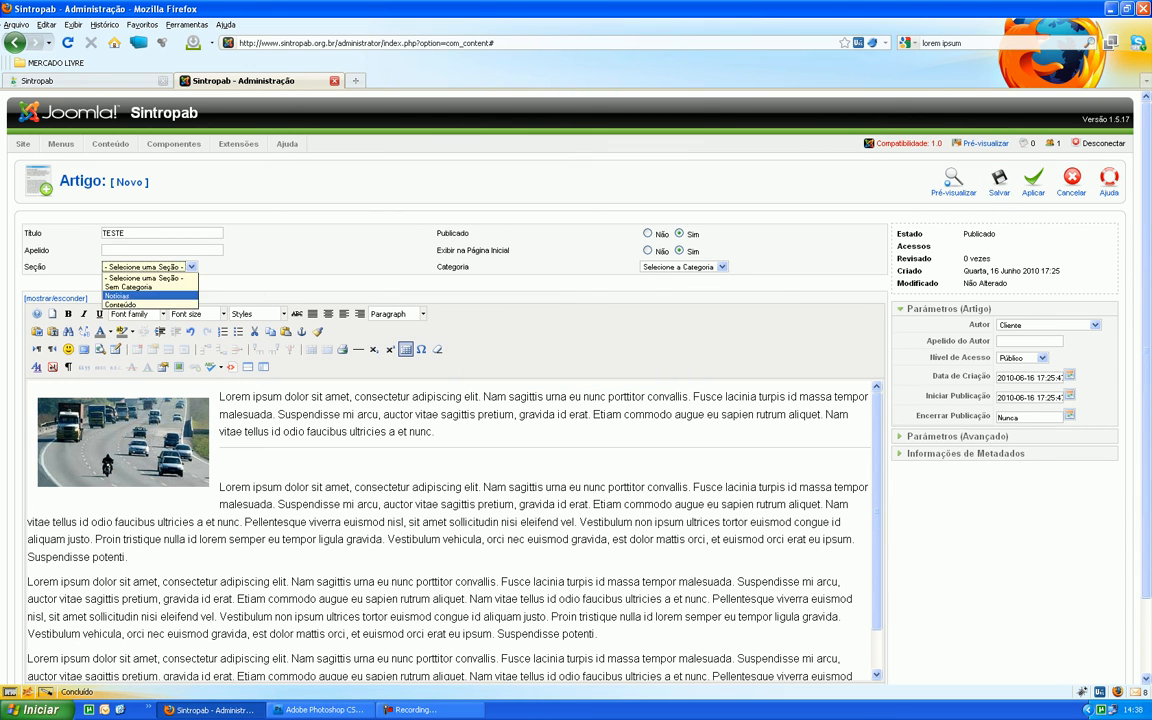
pyautogui.click(150, 295)
pyautogui.click(700, 267)
pyautogui.click(690, 300)
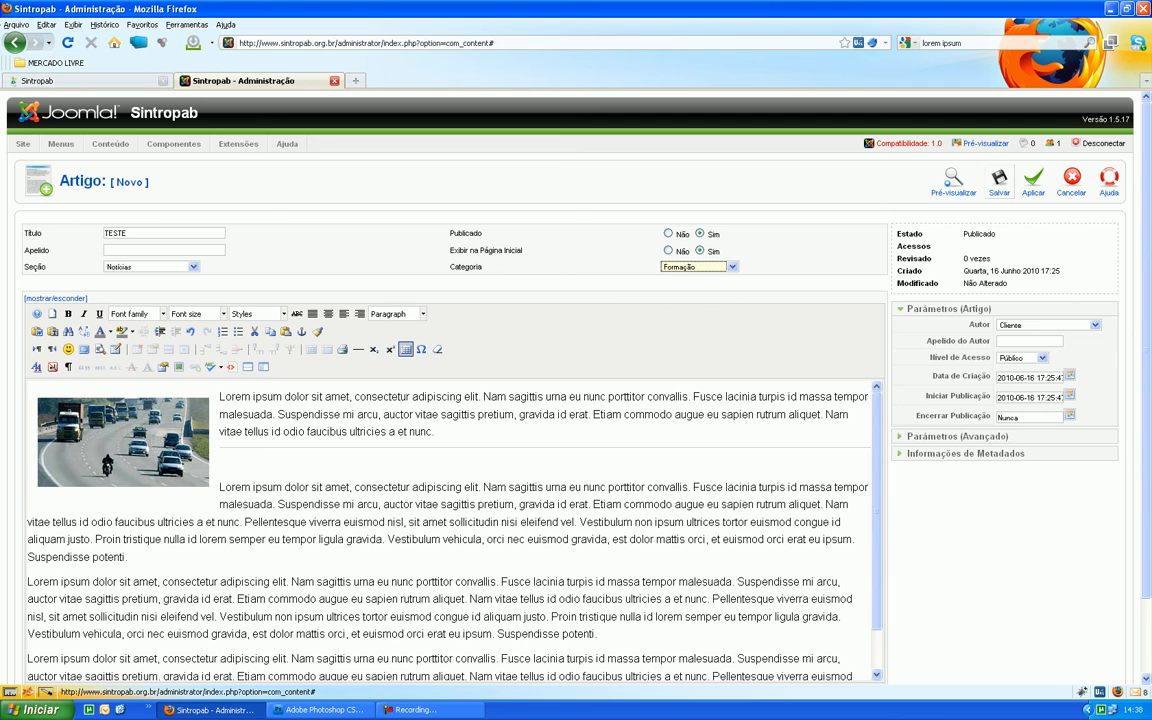
pyautogui.click(999, 182)
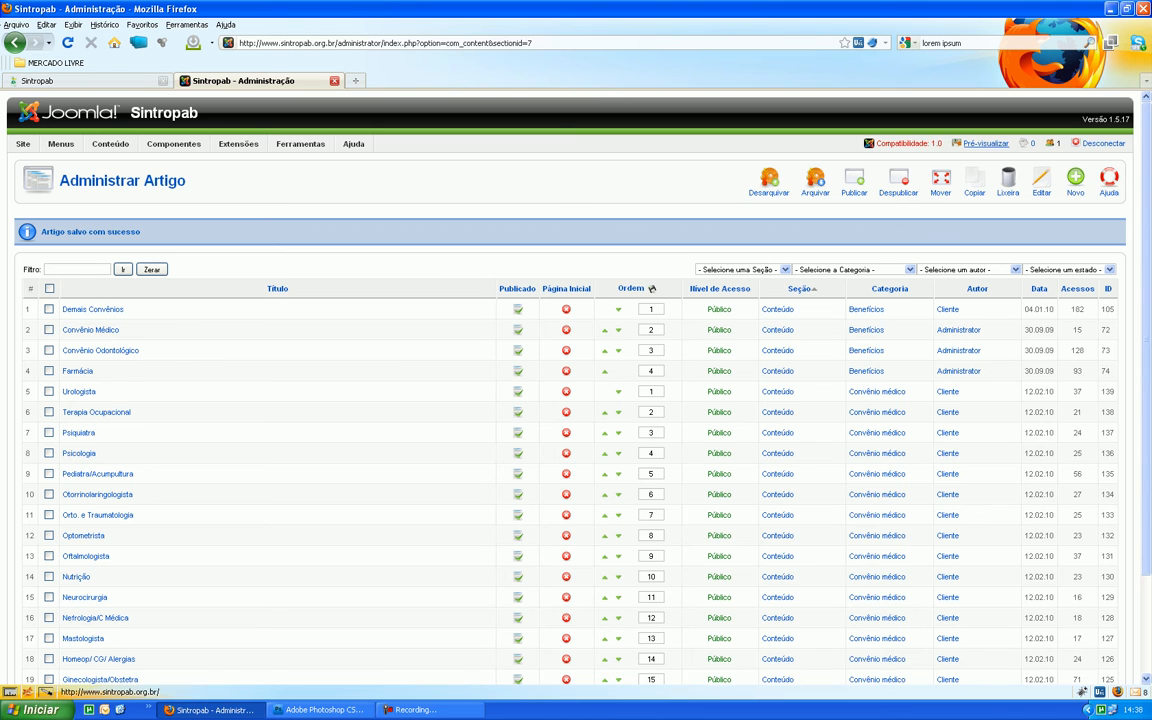
# Step: Preview the Sintropab site and check the TESTE article and its image on the home page against the other news
pyautogui.click(985, 143)
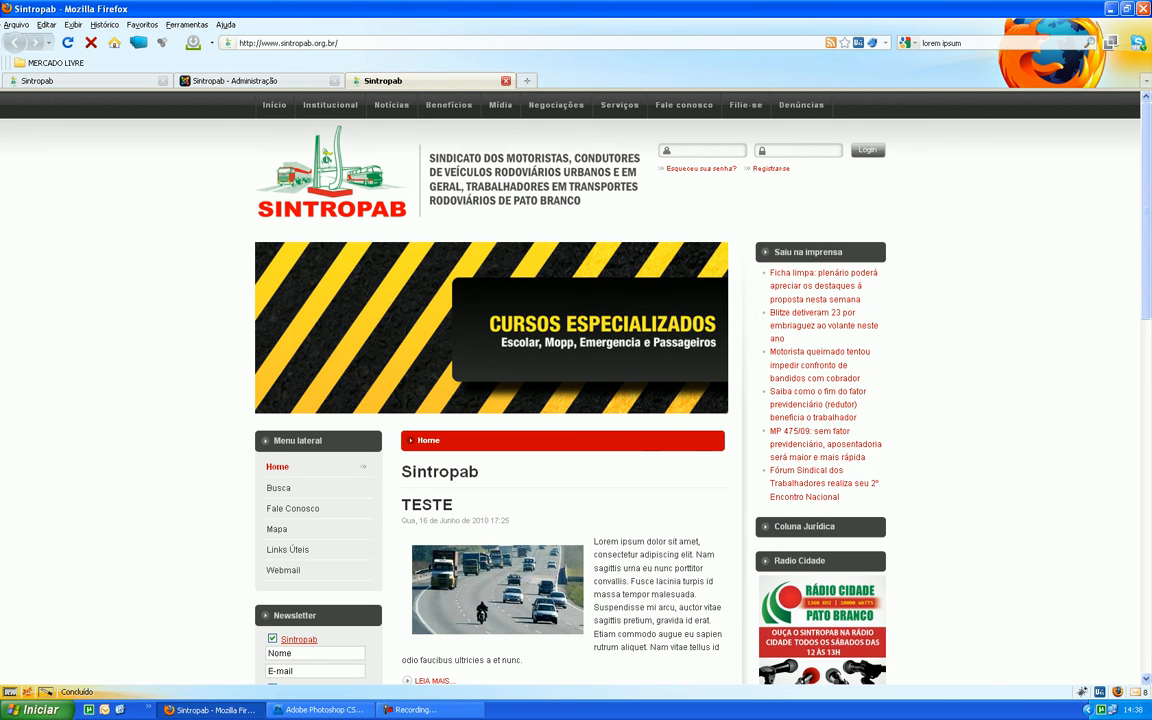
pyautogui.scroll(-4, 576, 380)
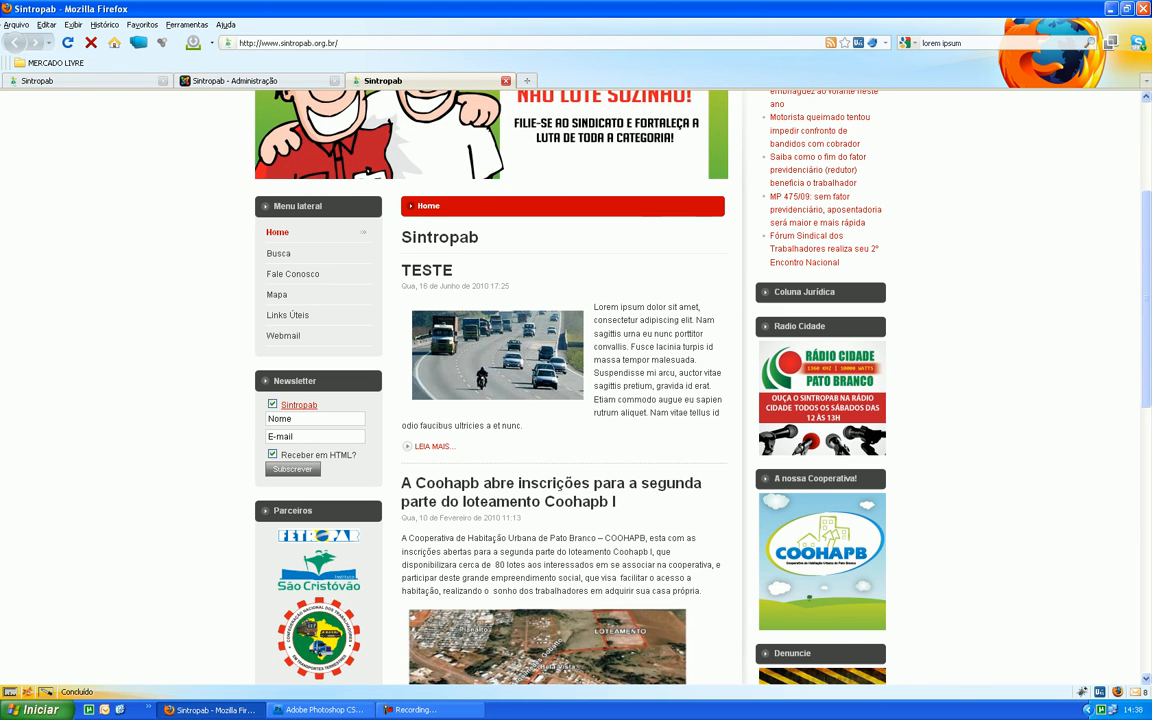
pyautogui.scroll(-10, 576, 380)
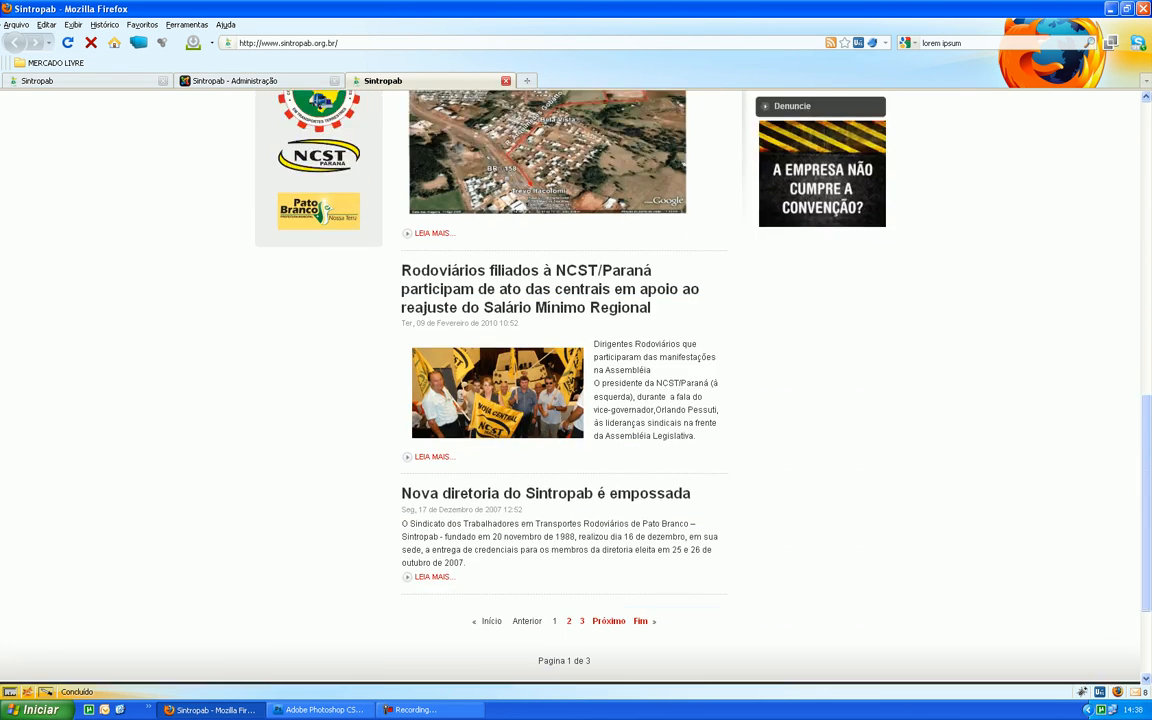
pyautogui.scroll(14, 576, 380)
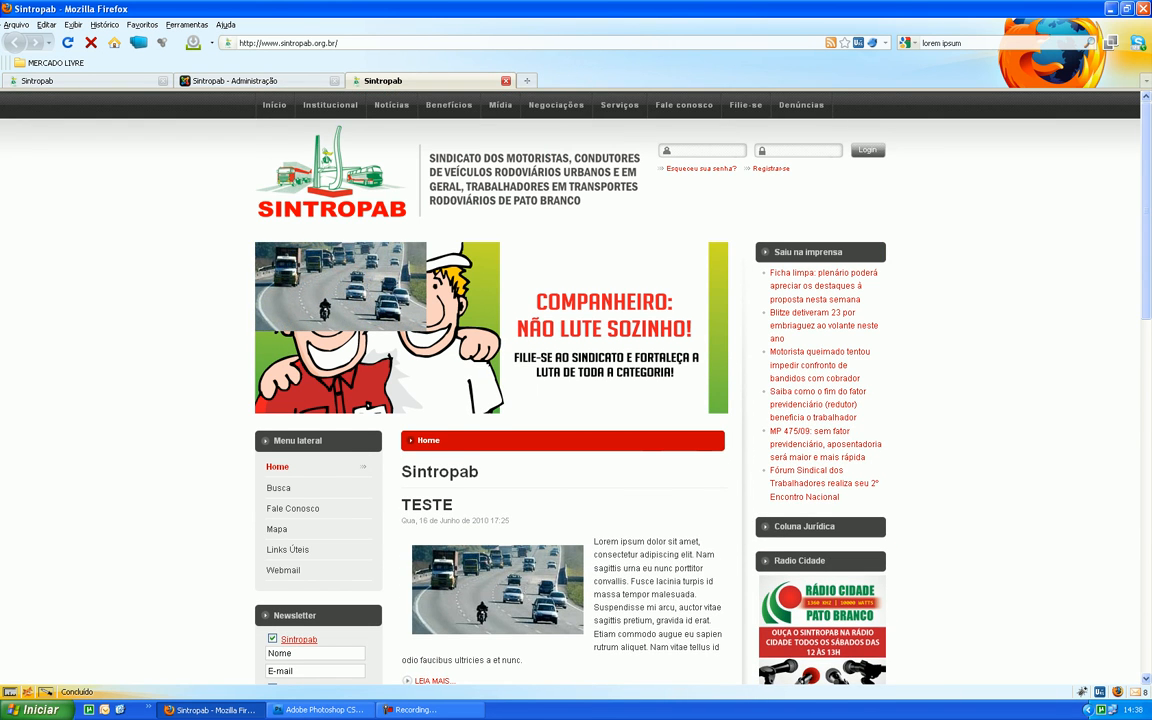
pyautogui.scroll(-3, 576, 380)
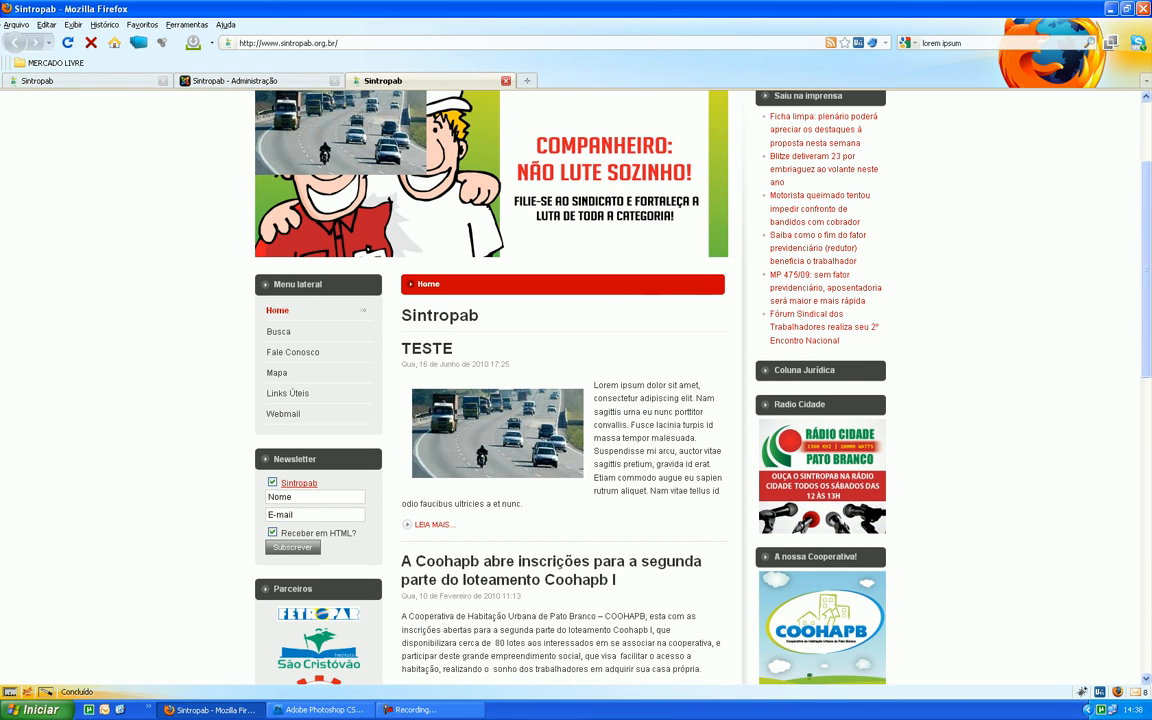
# Step: Compare the TESTE article's intro text length and image layout with the older news items further down the home page
pyautogui.scroll(-3, 576, 380)
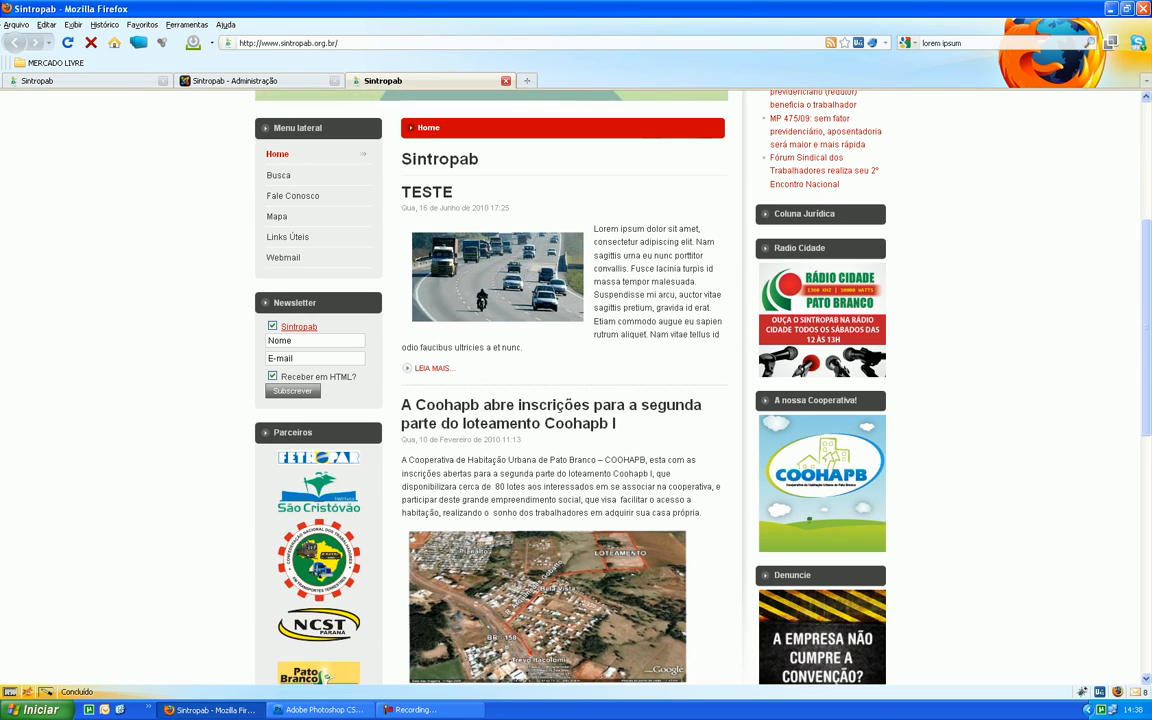
pyautogui.scroll(-2, 576, 380)
pyautogui.scroll(-6, 576, 380)
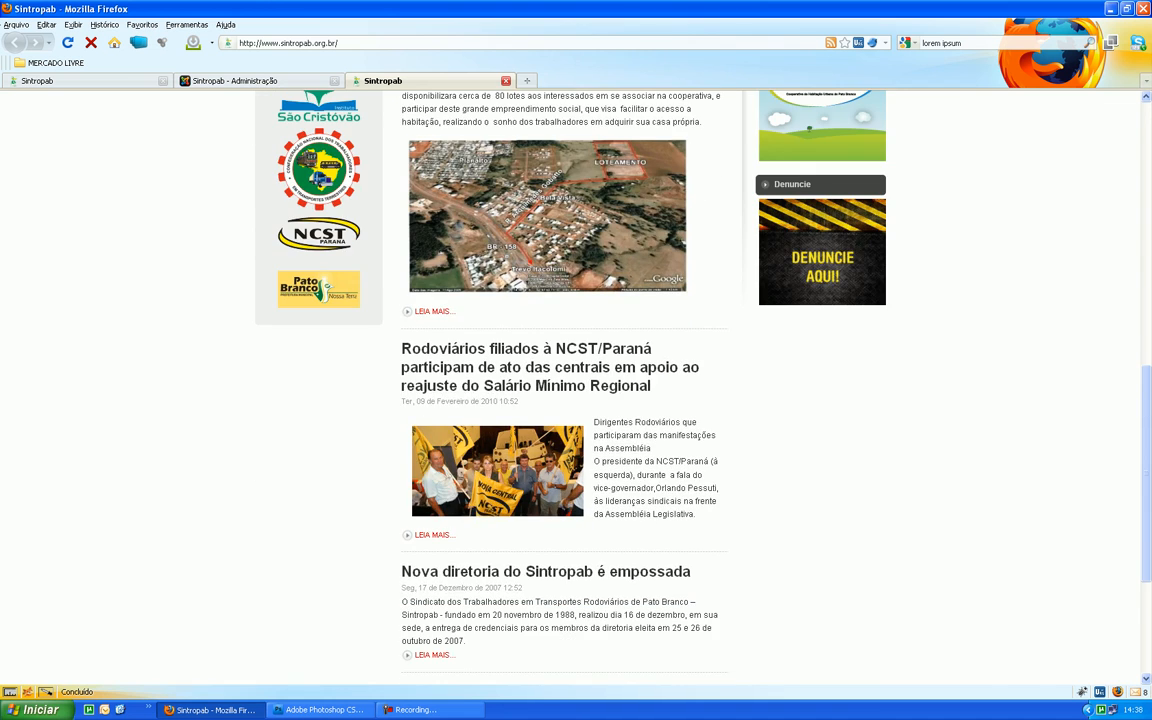
pyautogui.scroll(-2, 576, 380)
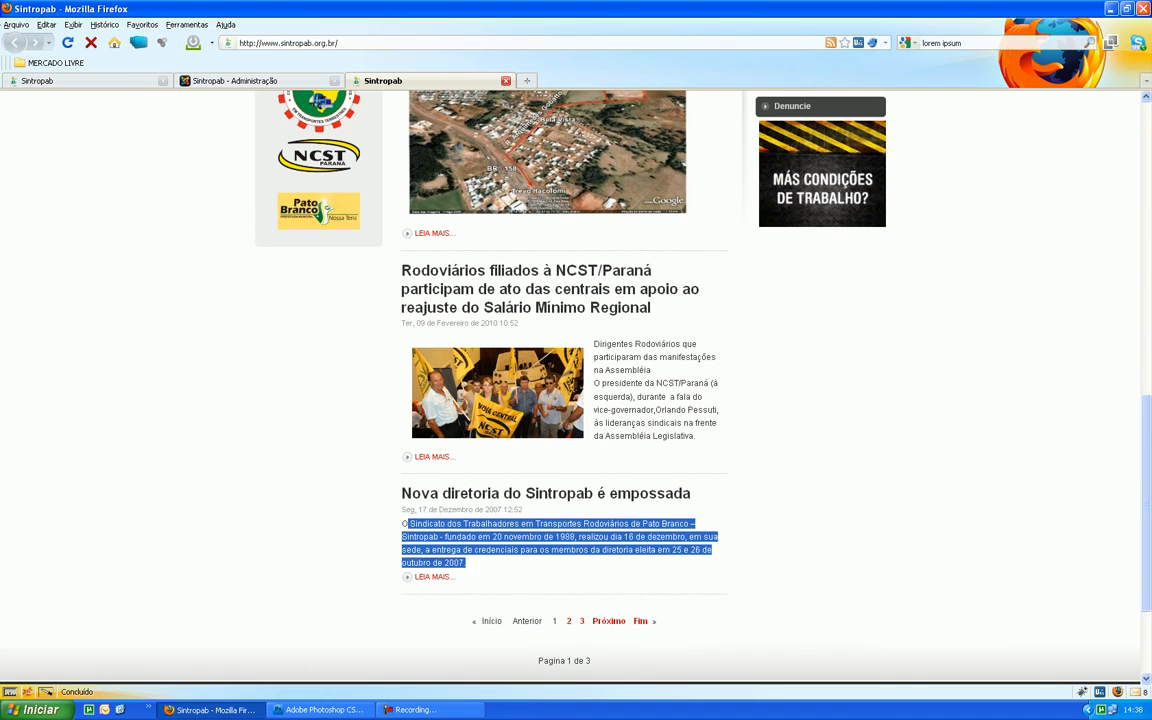
pyautogui.scroll(2, 576, 380)
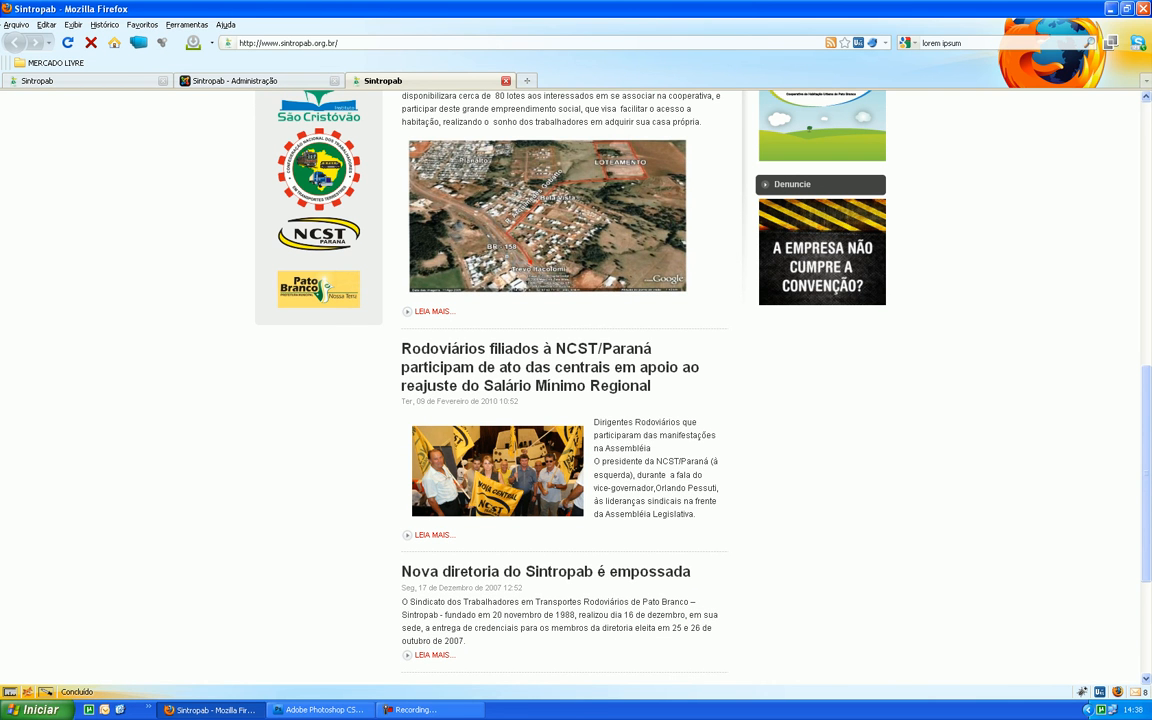
pyautogui.scroll(6, 576, 380)
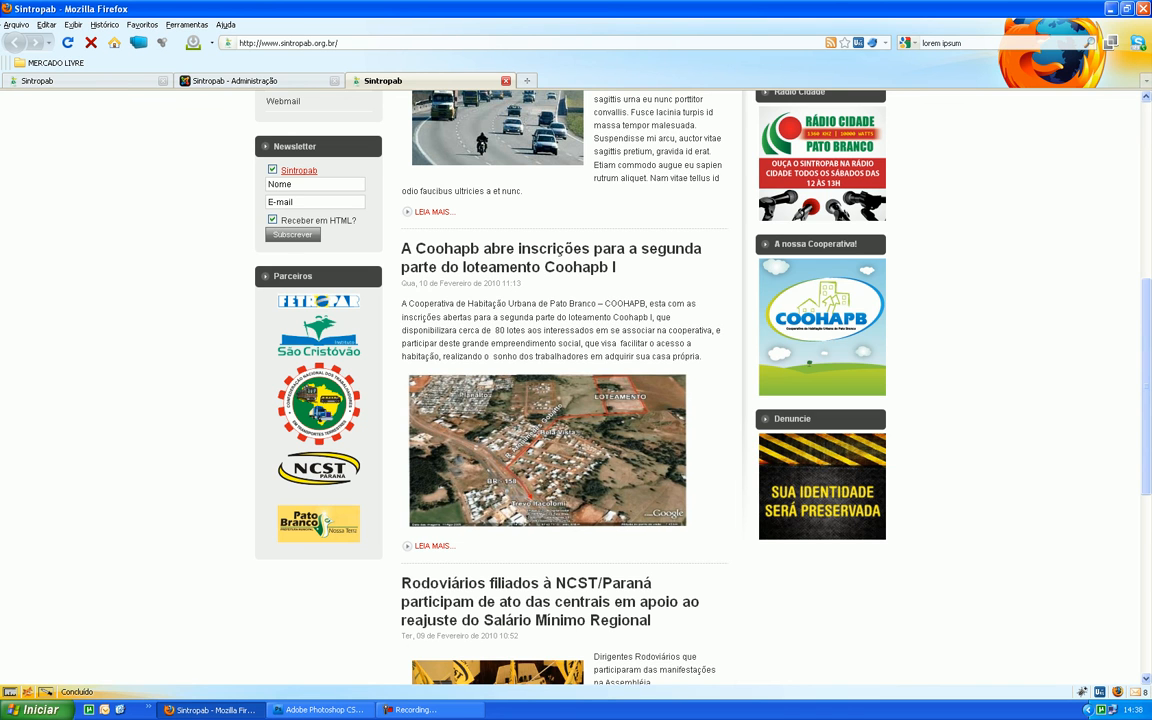
pyautogui.scroll(8, 576, 380)
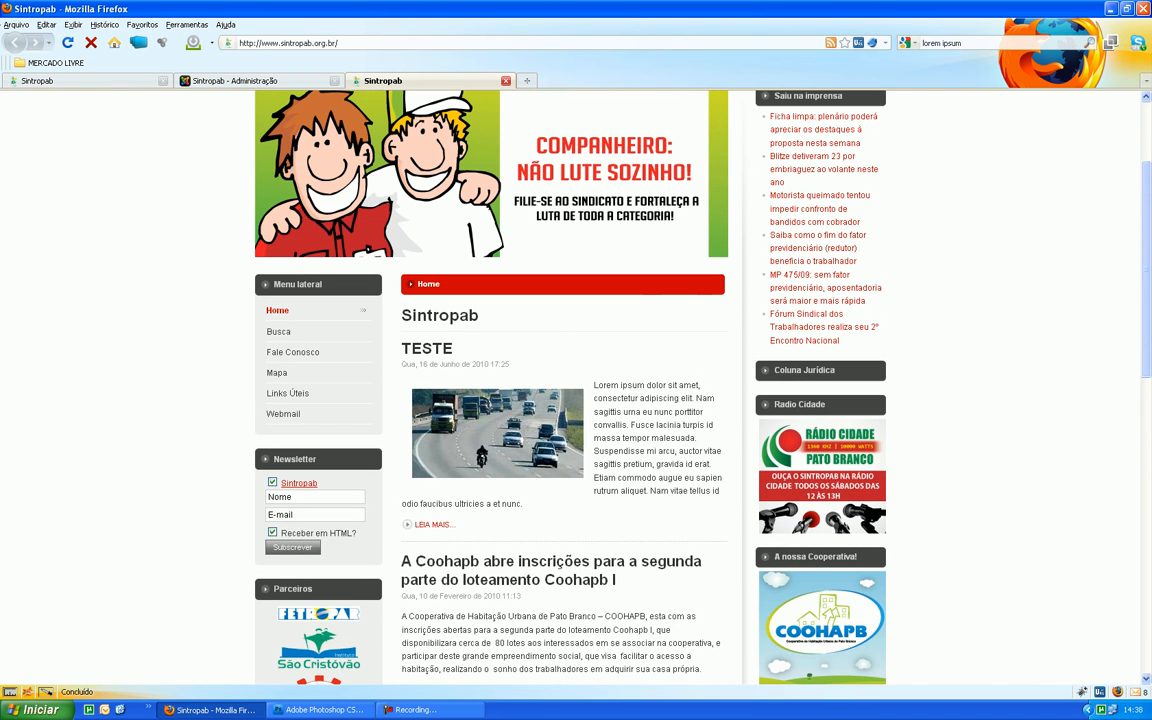